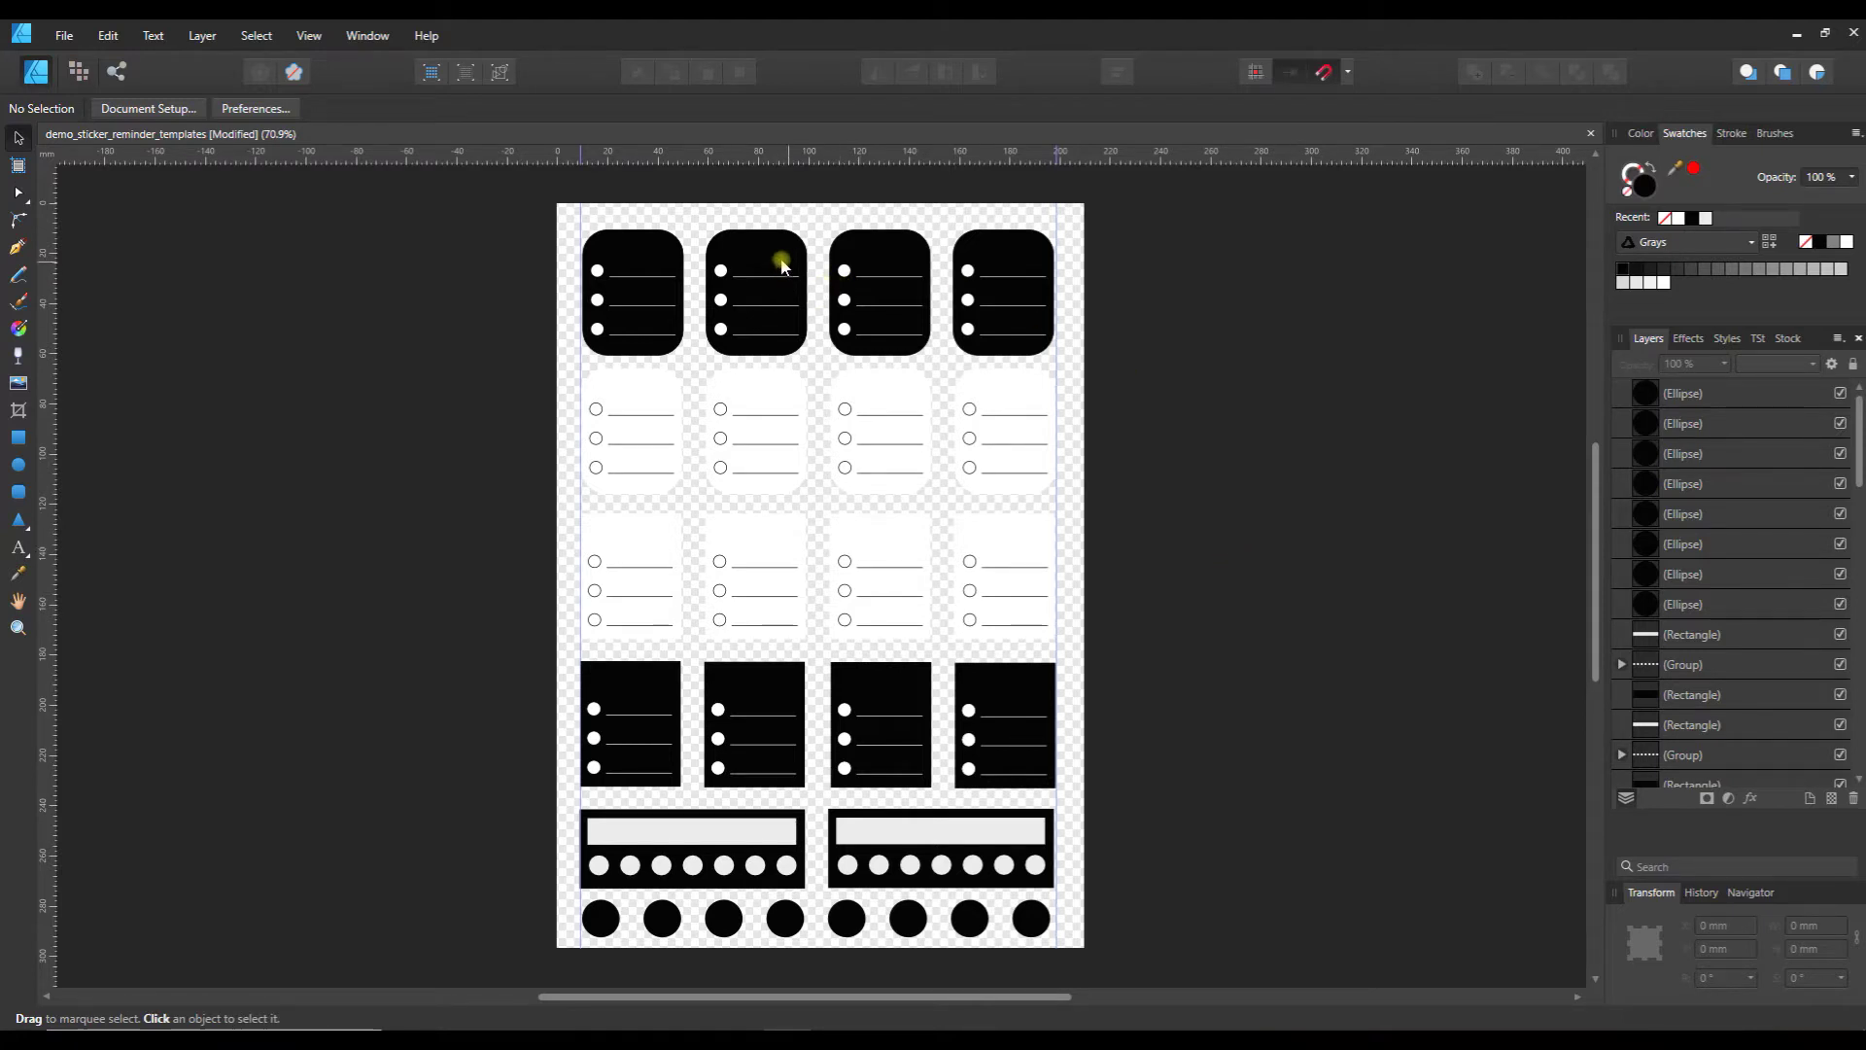
Fill the second black sticker in the top row magenta
{"action": "left_click", "coordinate": [761, 236]}
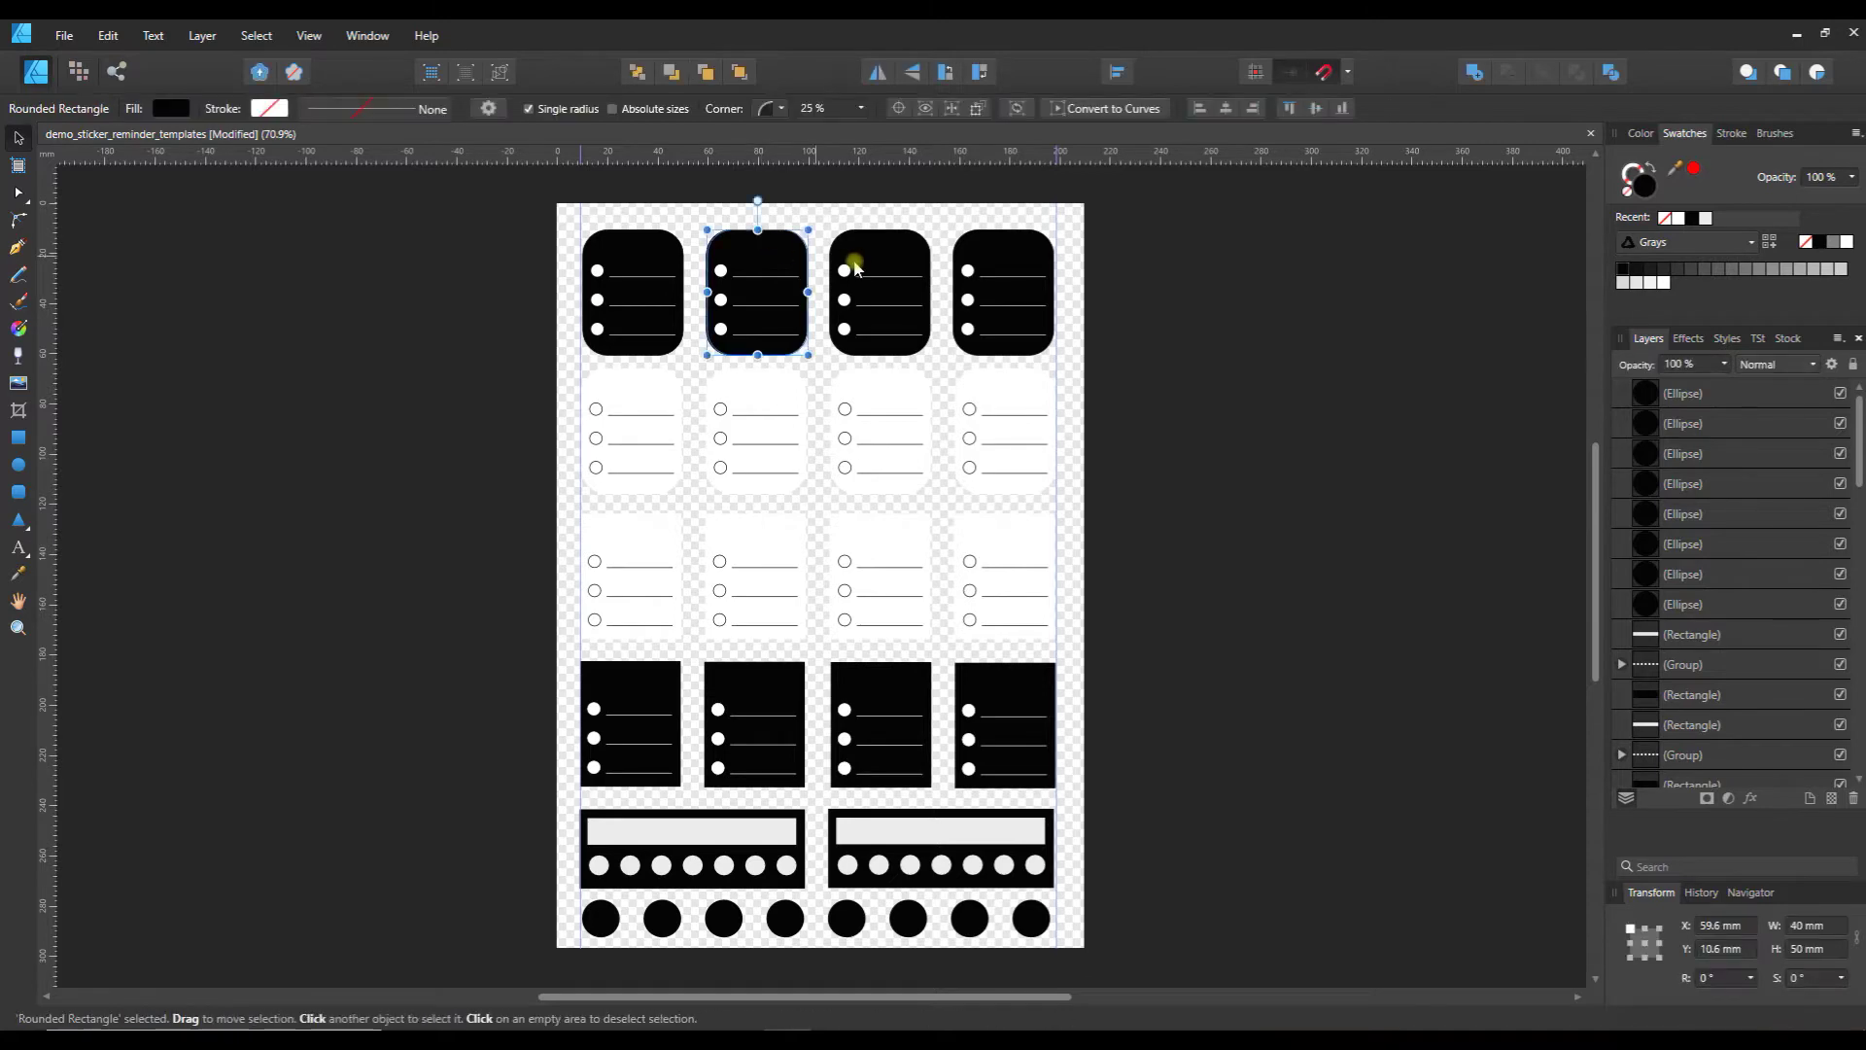
{"action": "left_click", "coordinate": [167, 110]}
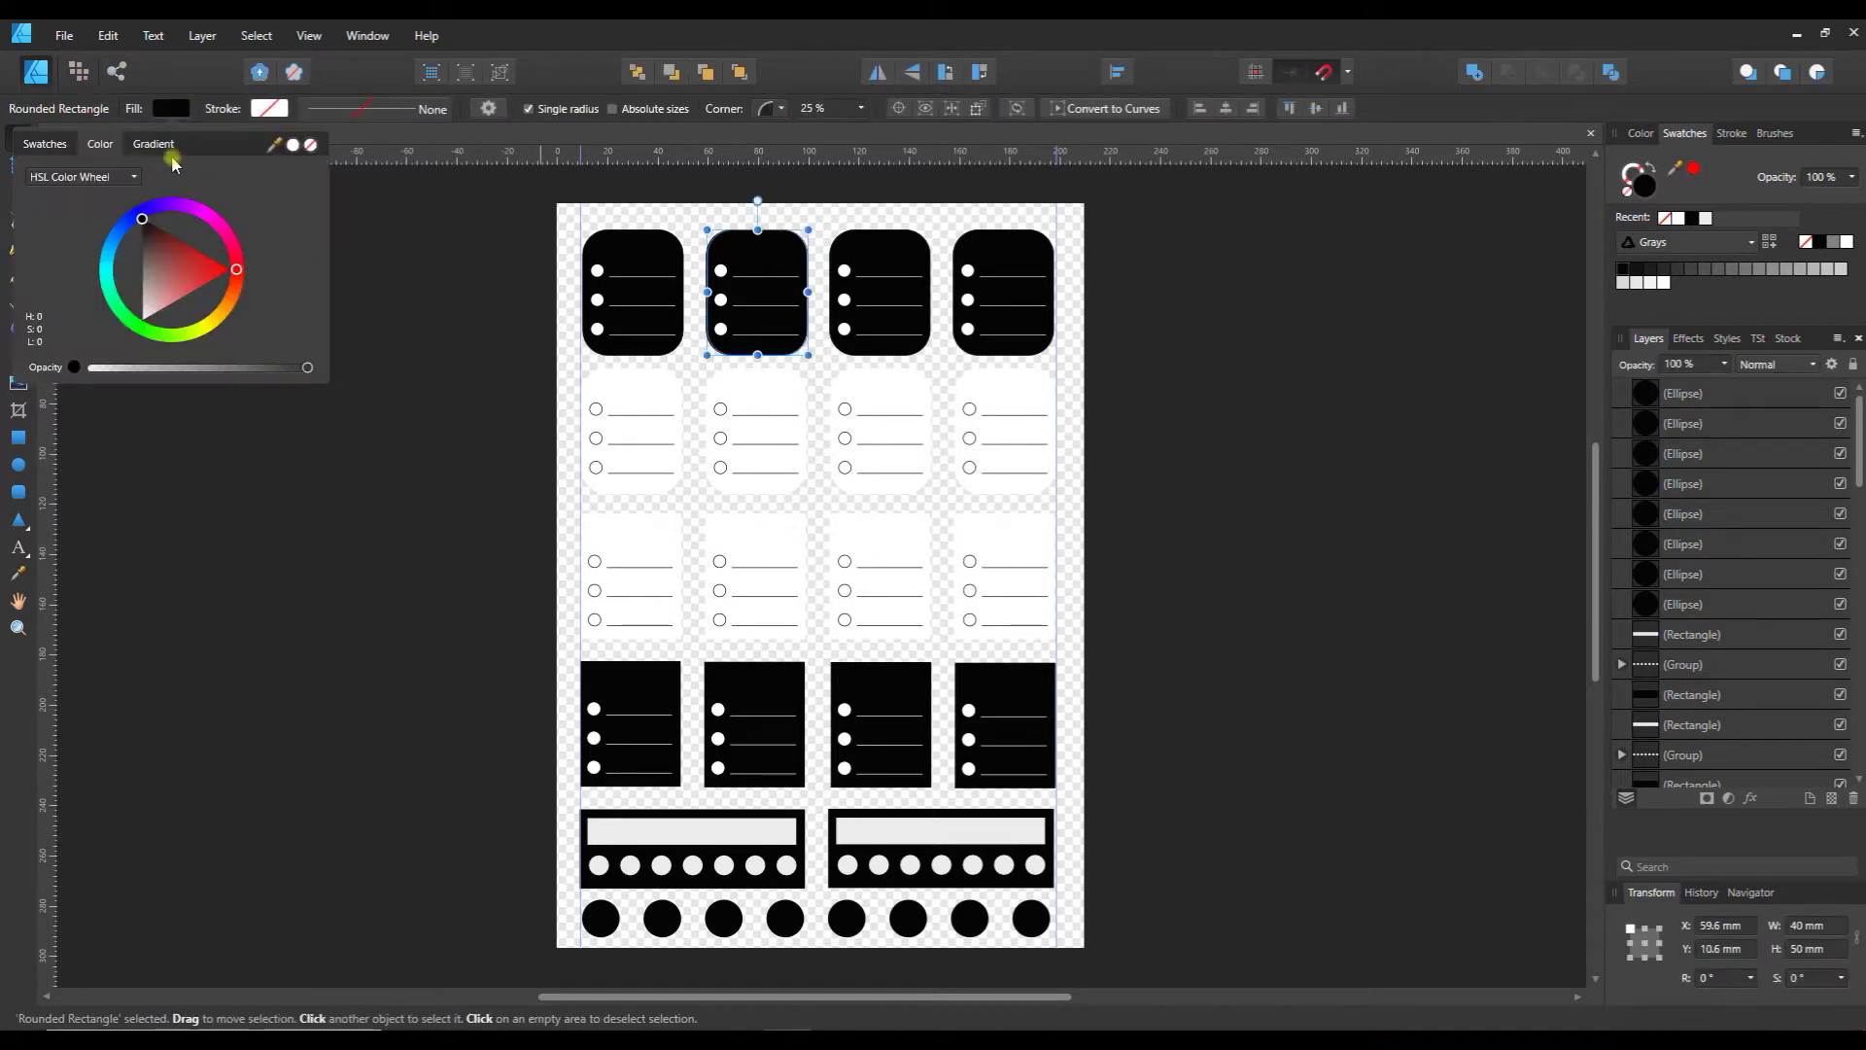
{"action": "left_click", "coordinate": [209, 222]}
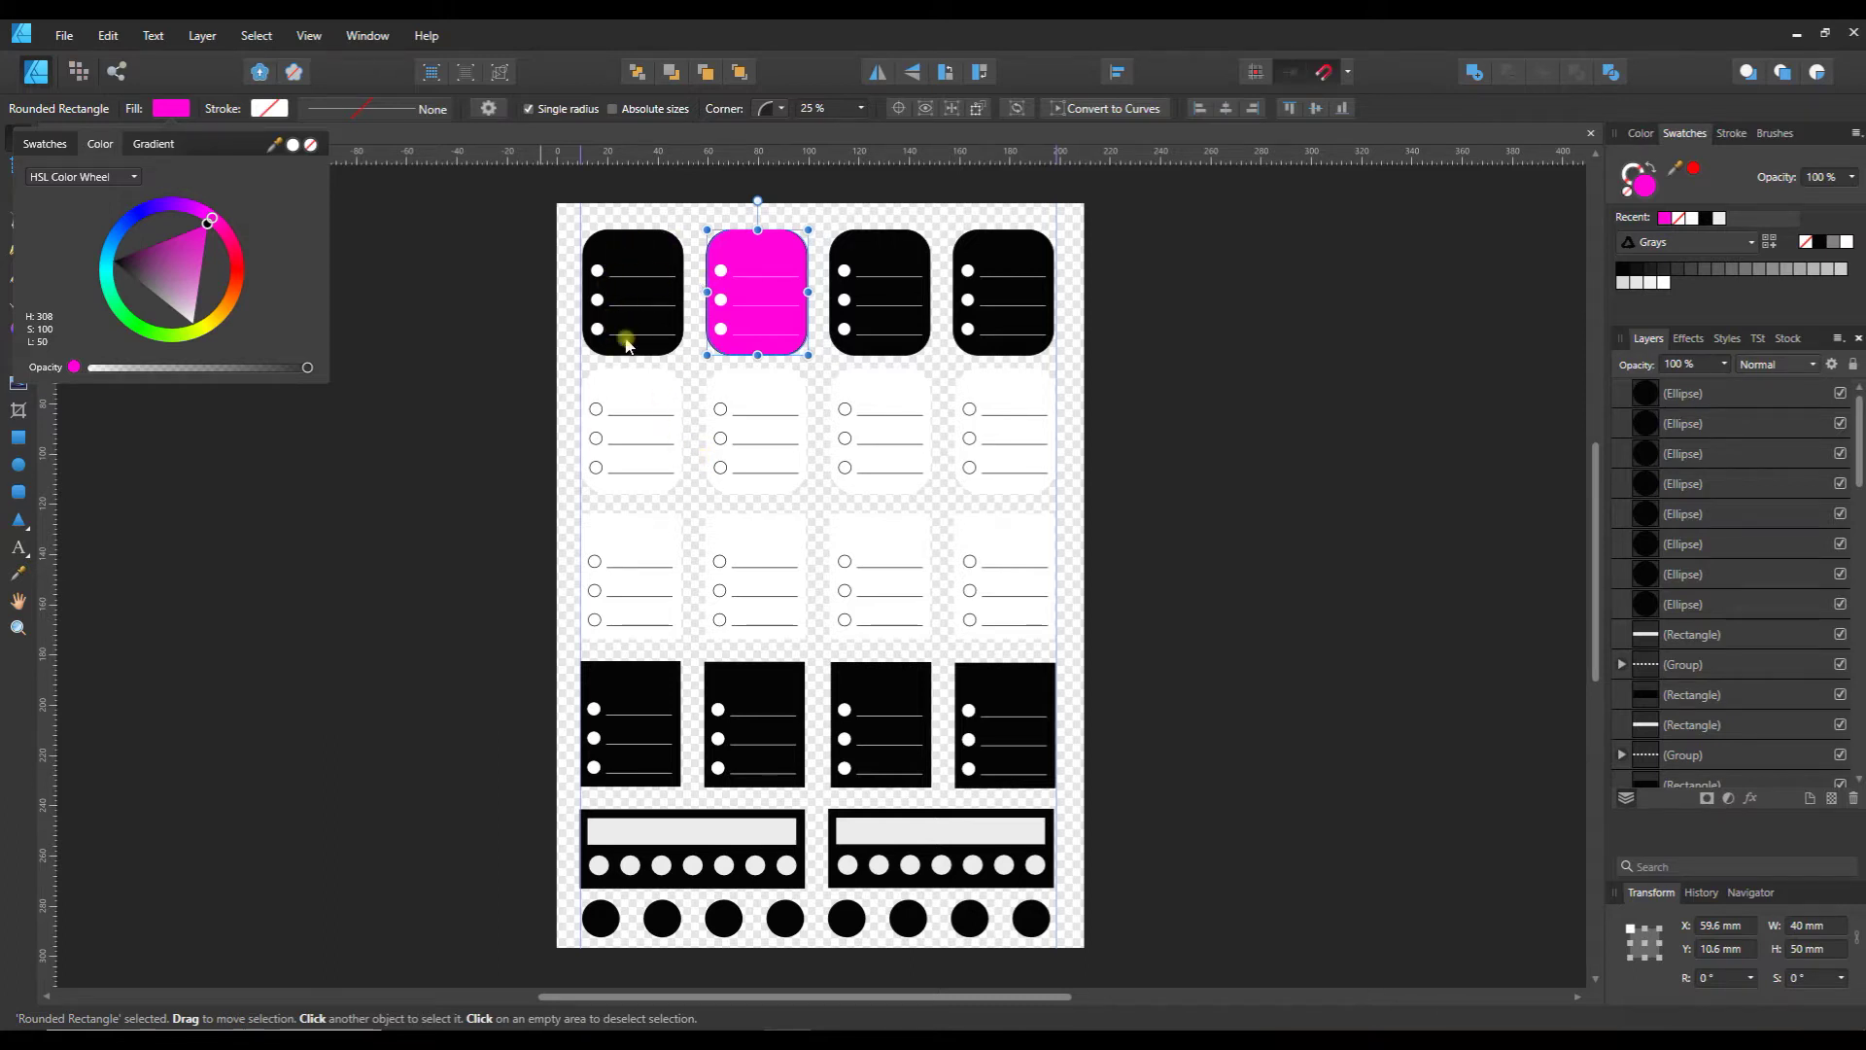
Fill the first white card in the second row orange
{"action": "left_click", "coordinate": [652, 398]}
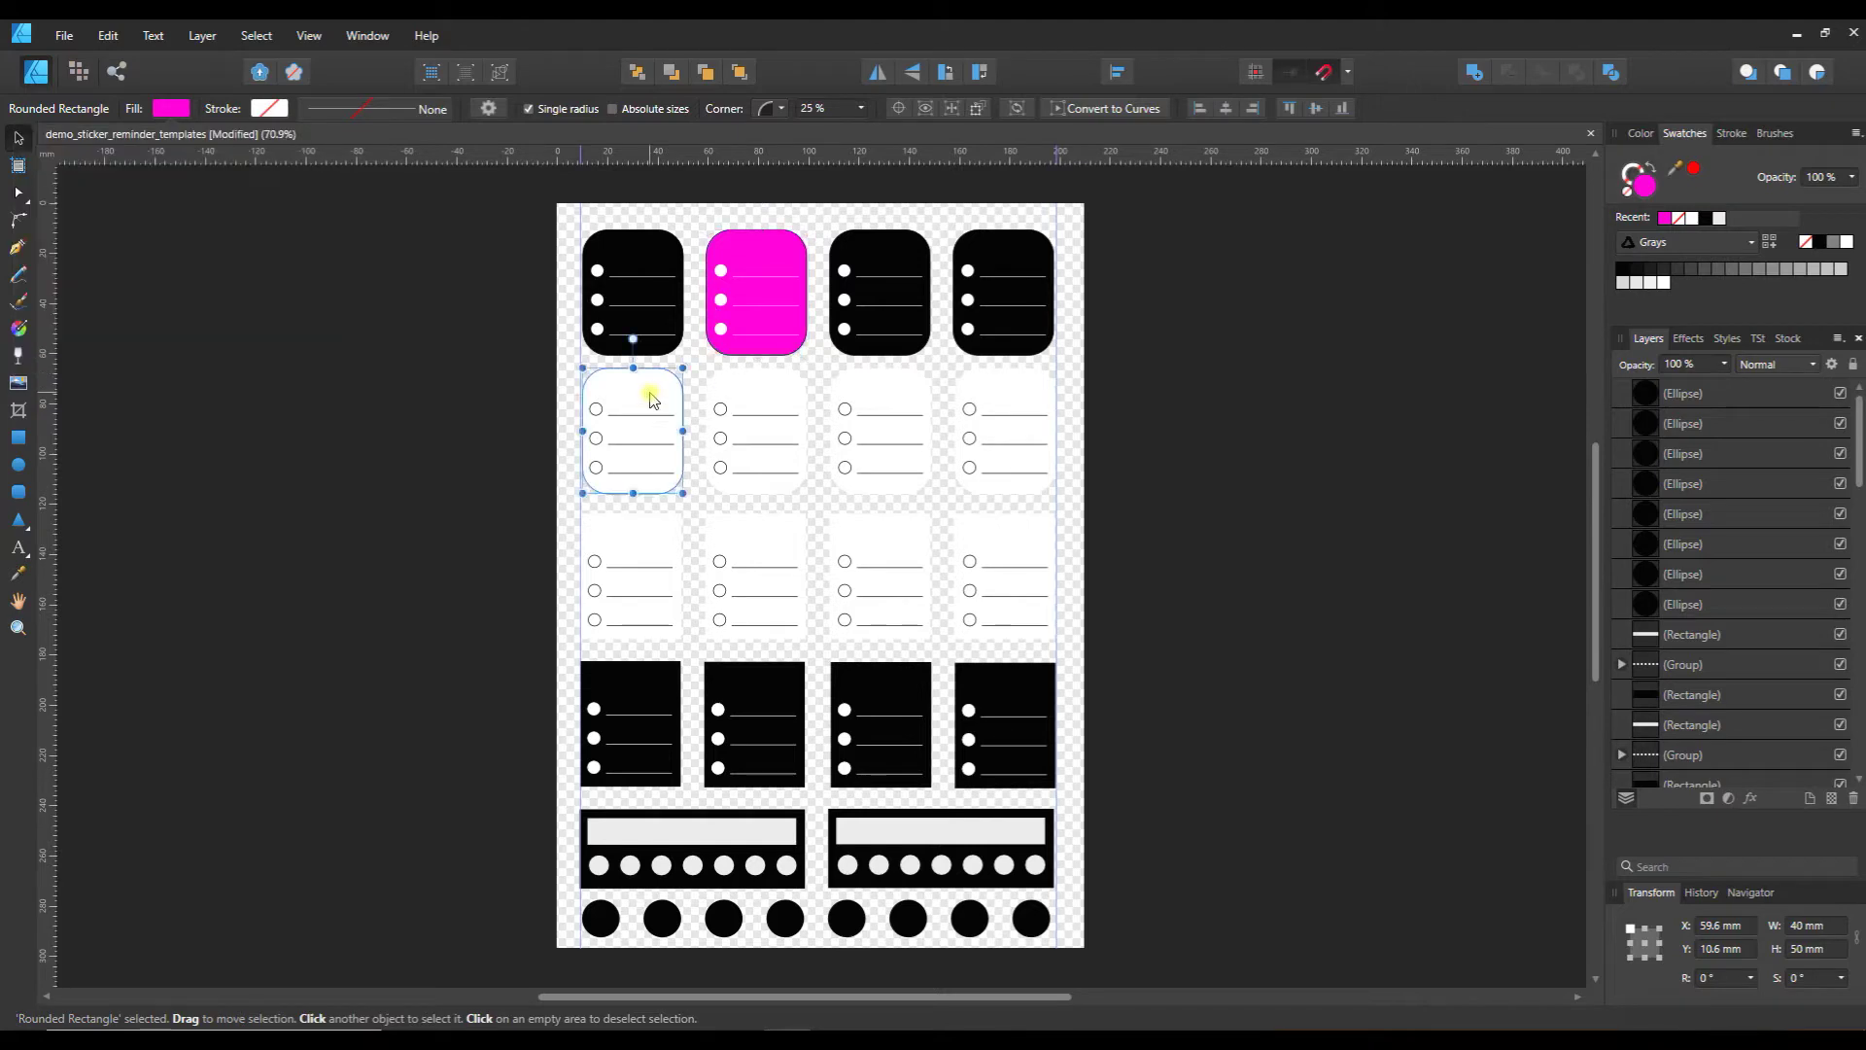
{"action": "left_click", "coordinate": [171, 108]}
{"action": "left_click", "coordinate": [217, 312]}
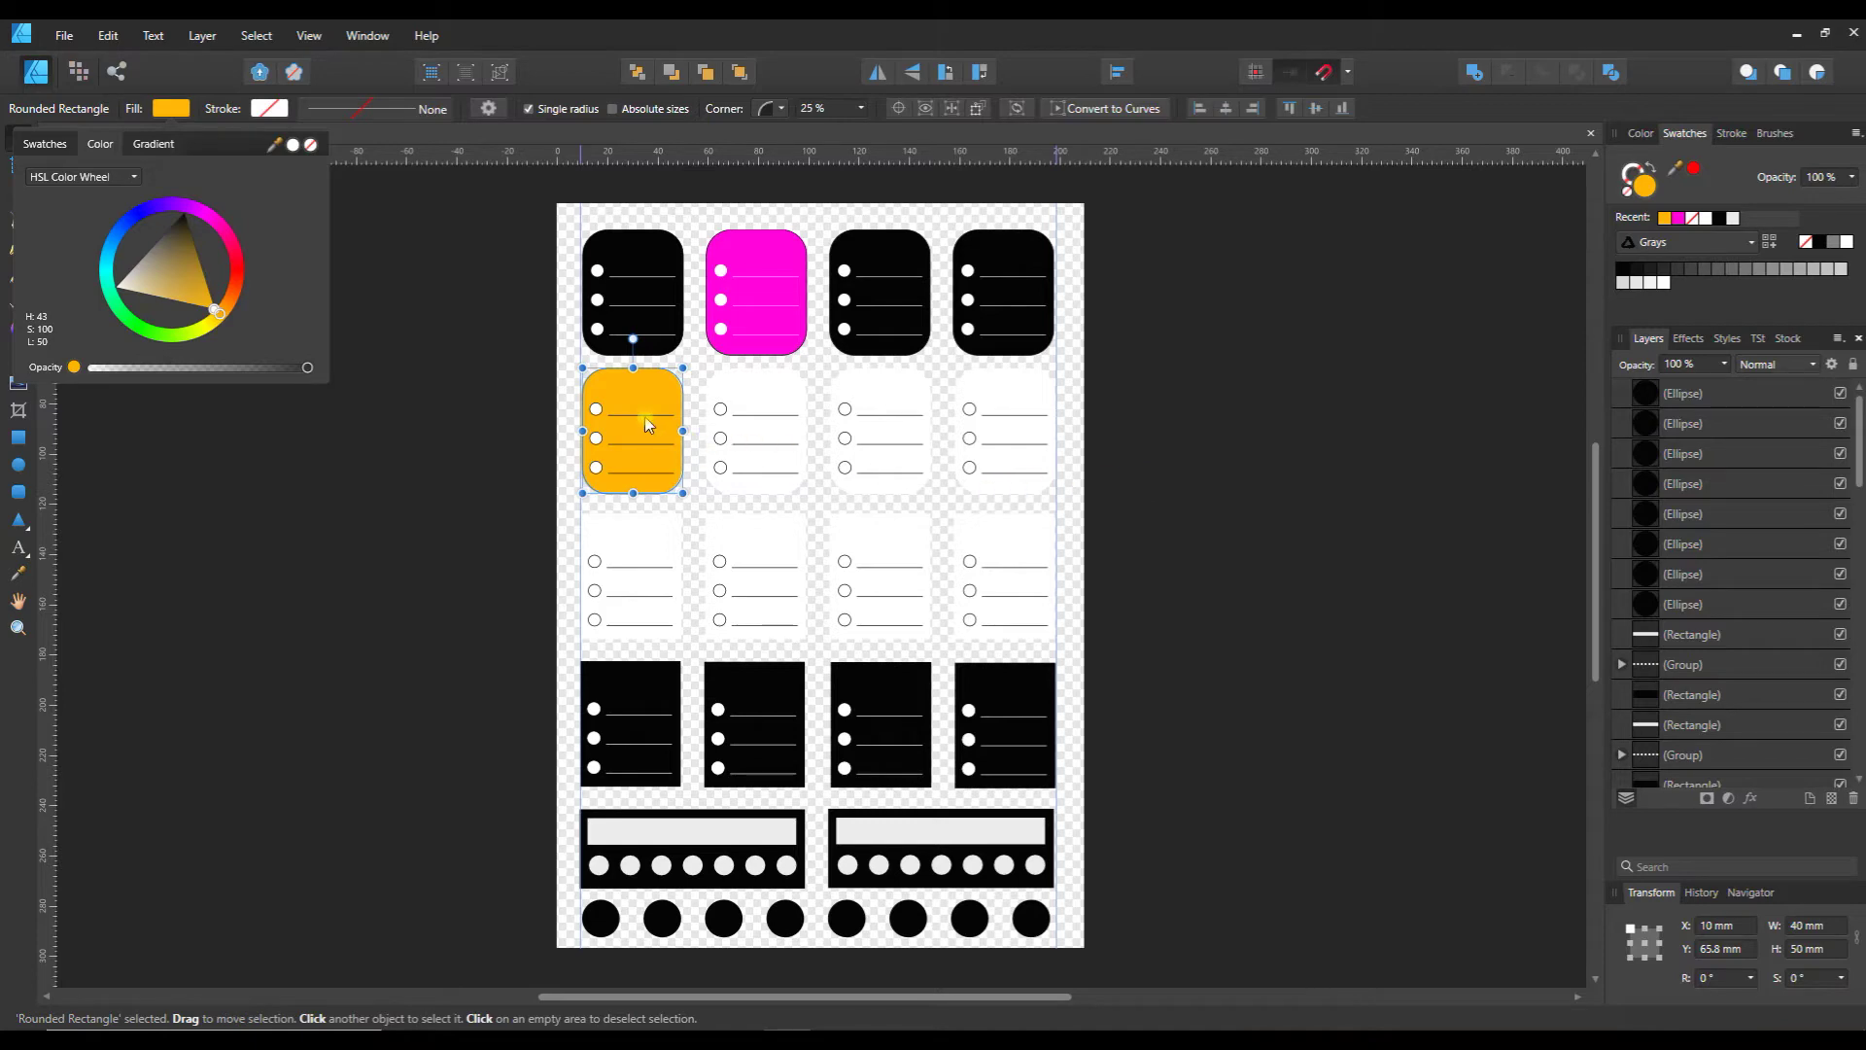
Change the magenta sticker's line stroke from black to dark red, then deselect
{"action": "key", "text": "v"}
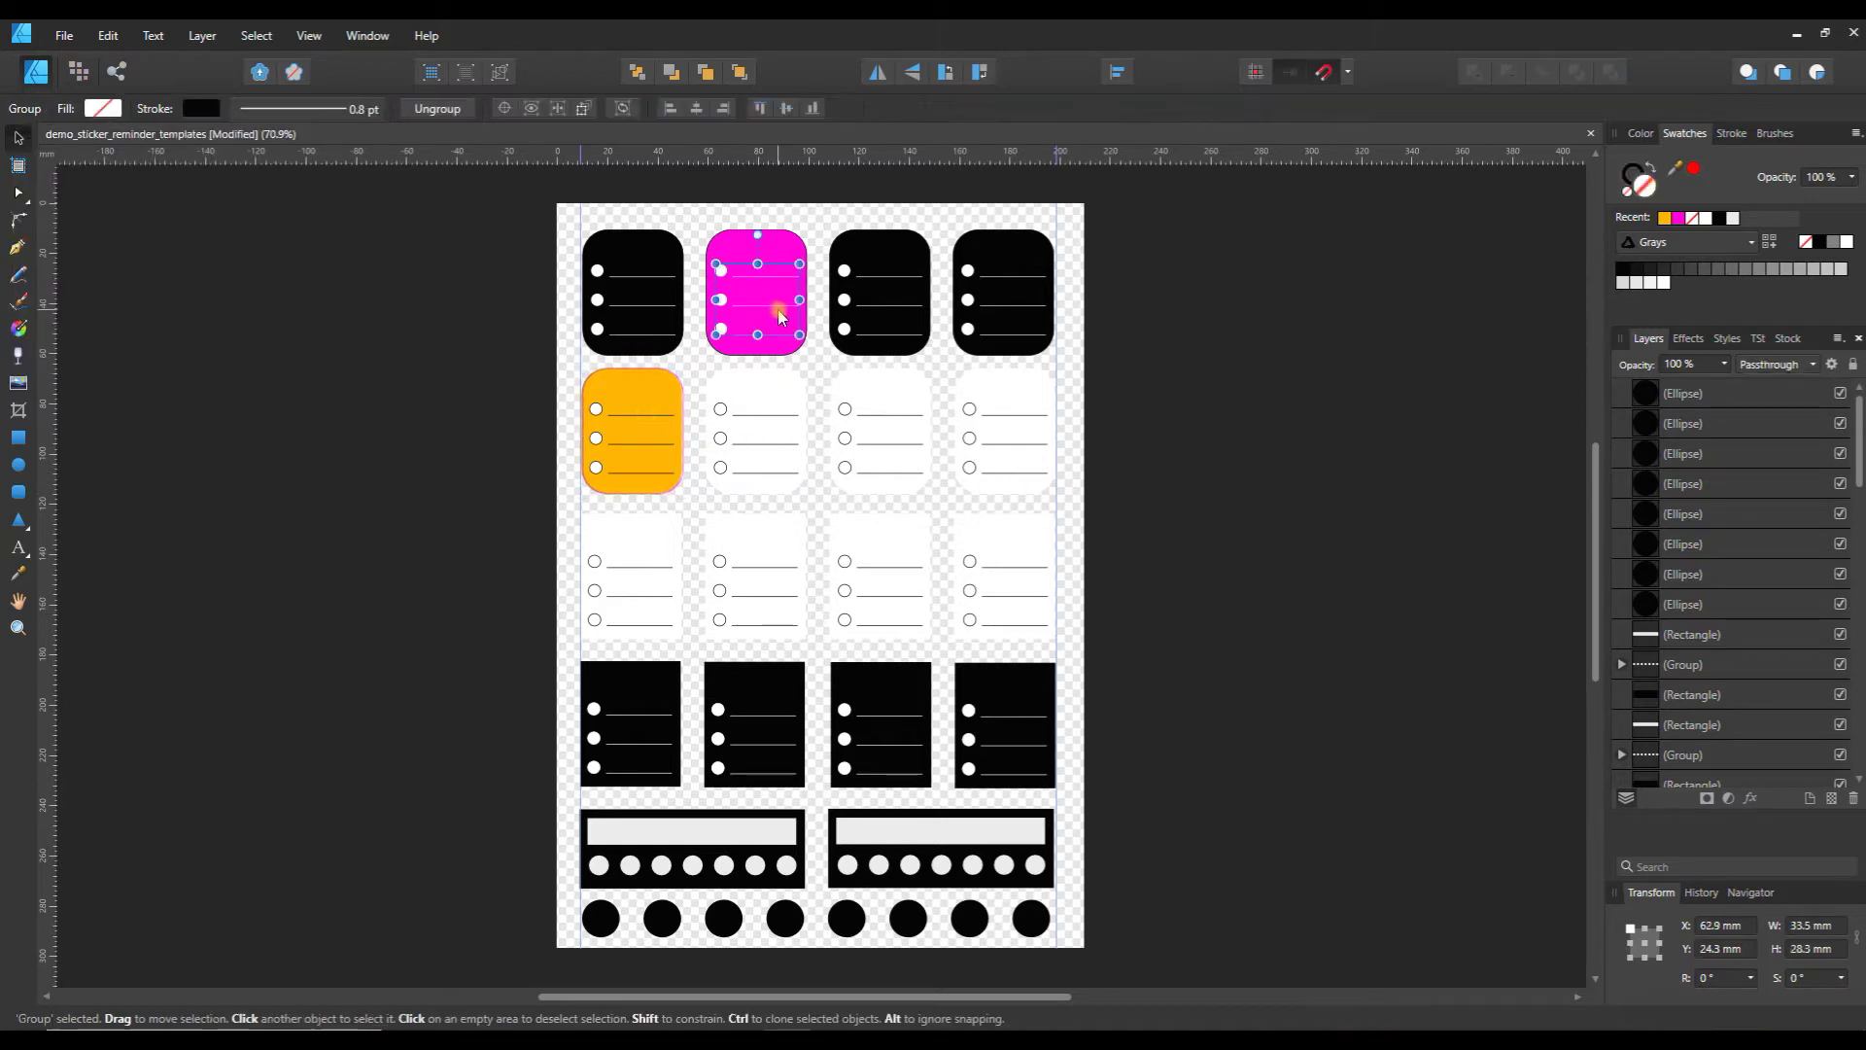
{"action": "left_click", "coordinate": [764, 311]}
{"action": "left_click", "coordinate": [210, 109]}
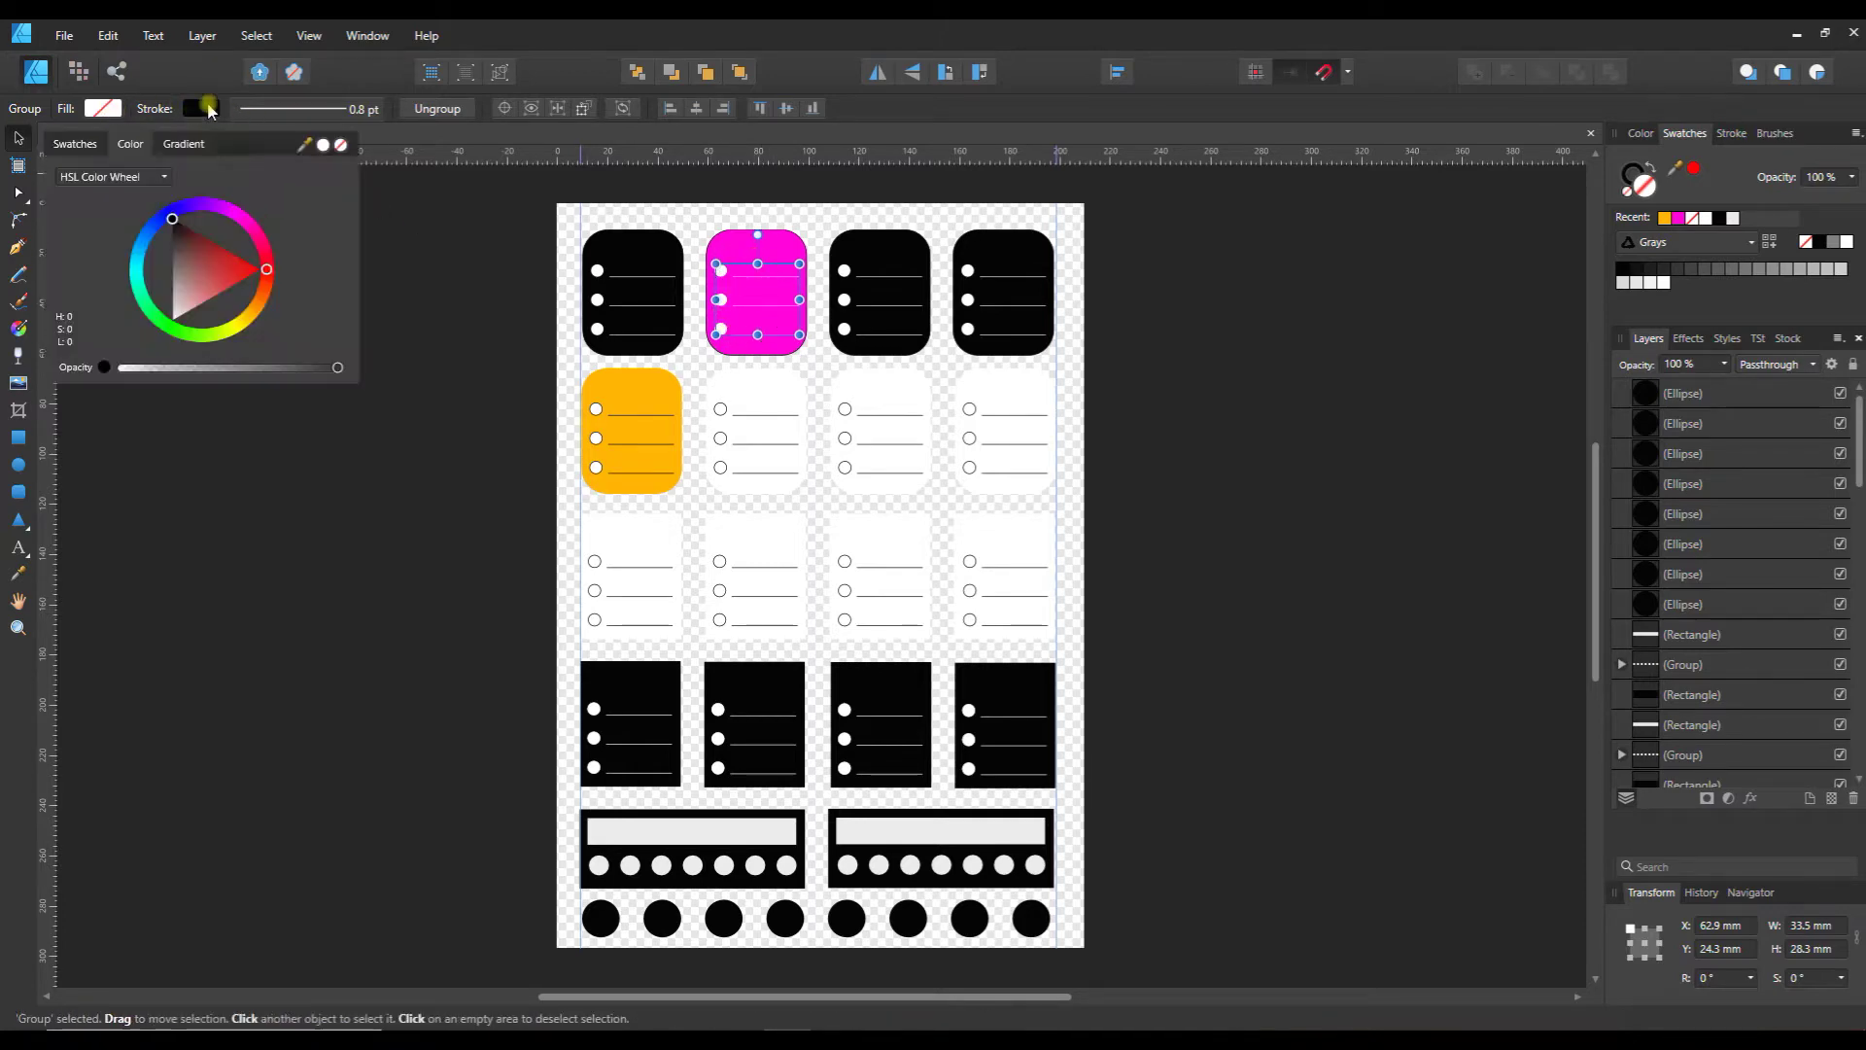
{"action": "left_click", "coordinate": [223, 263]}
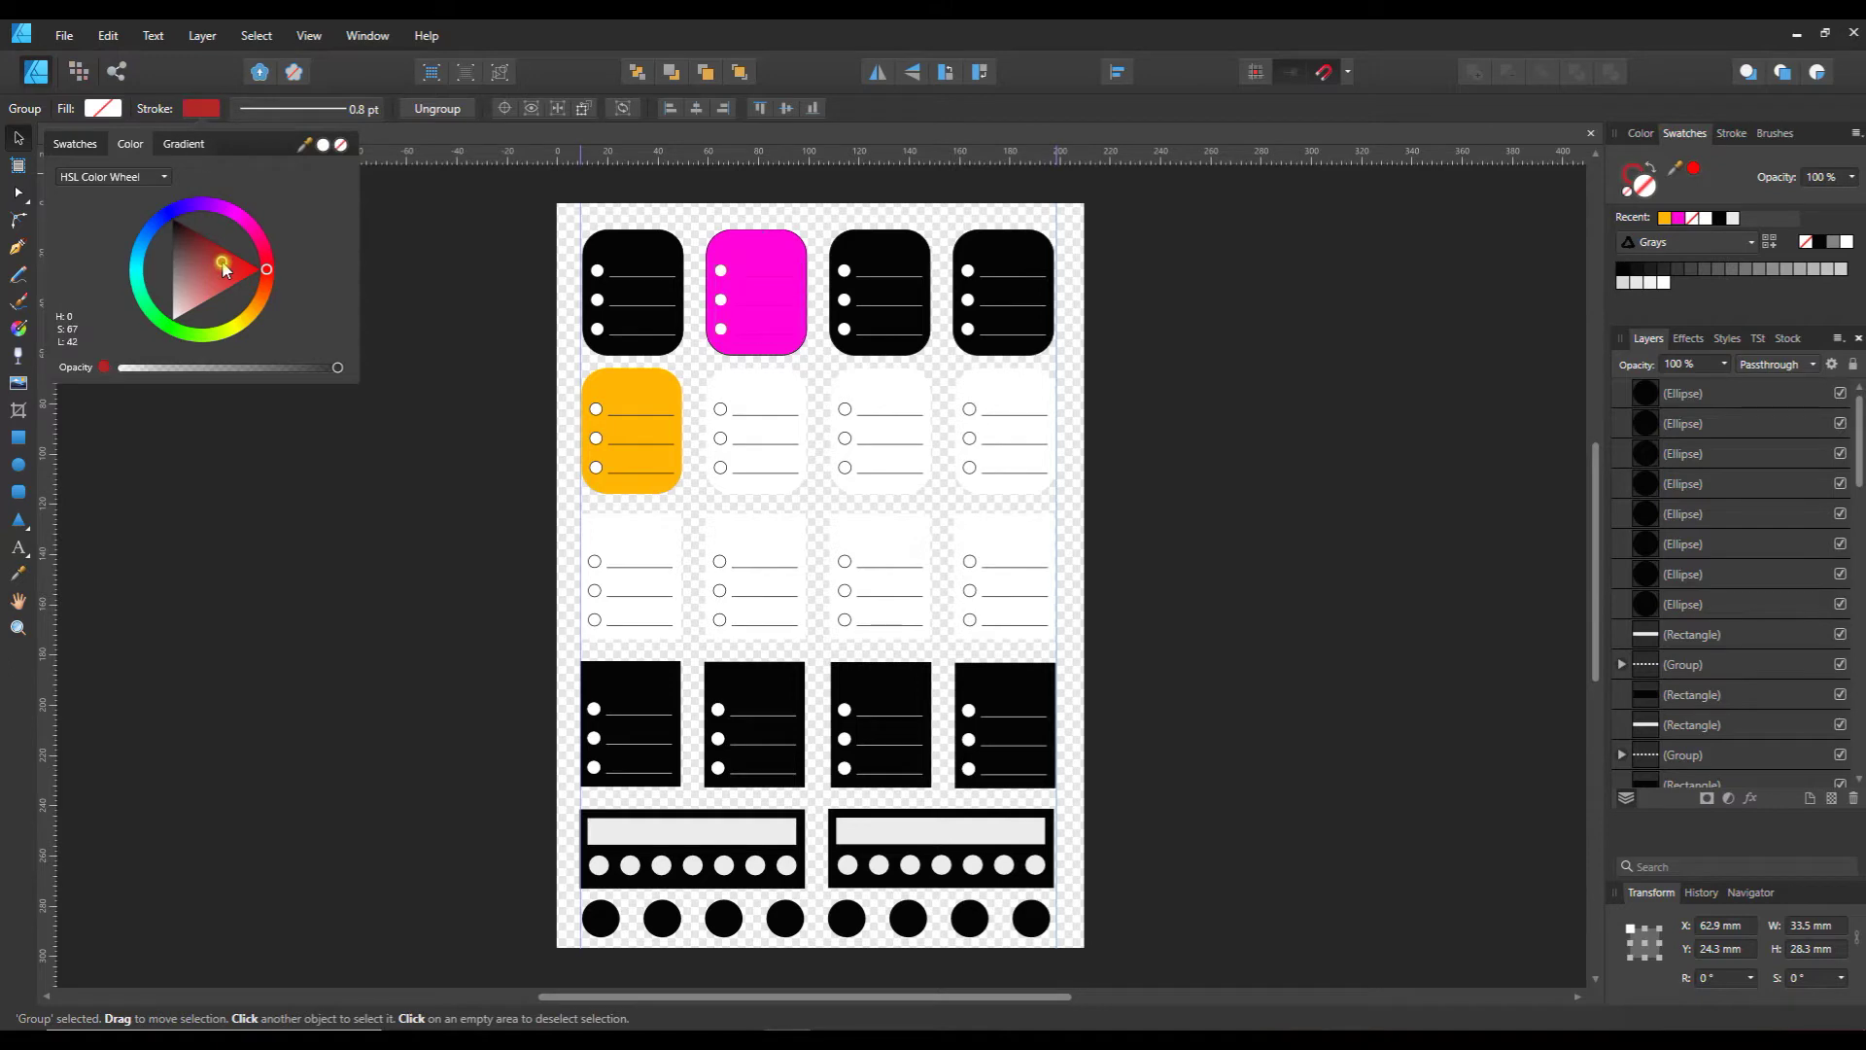
{"action": "left_click", "coordinate": [187, 246]}
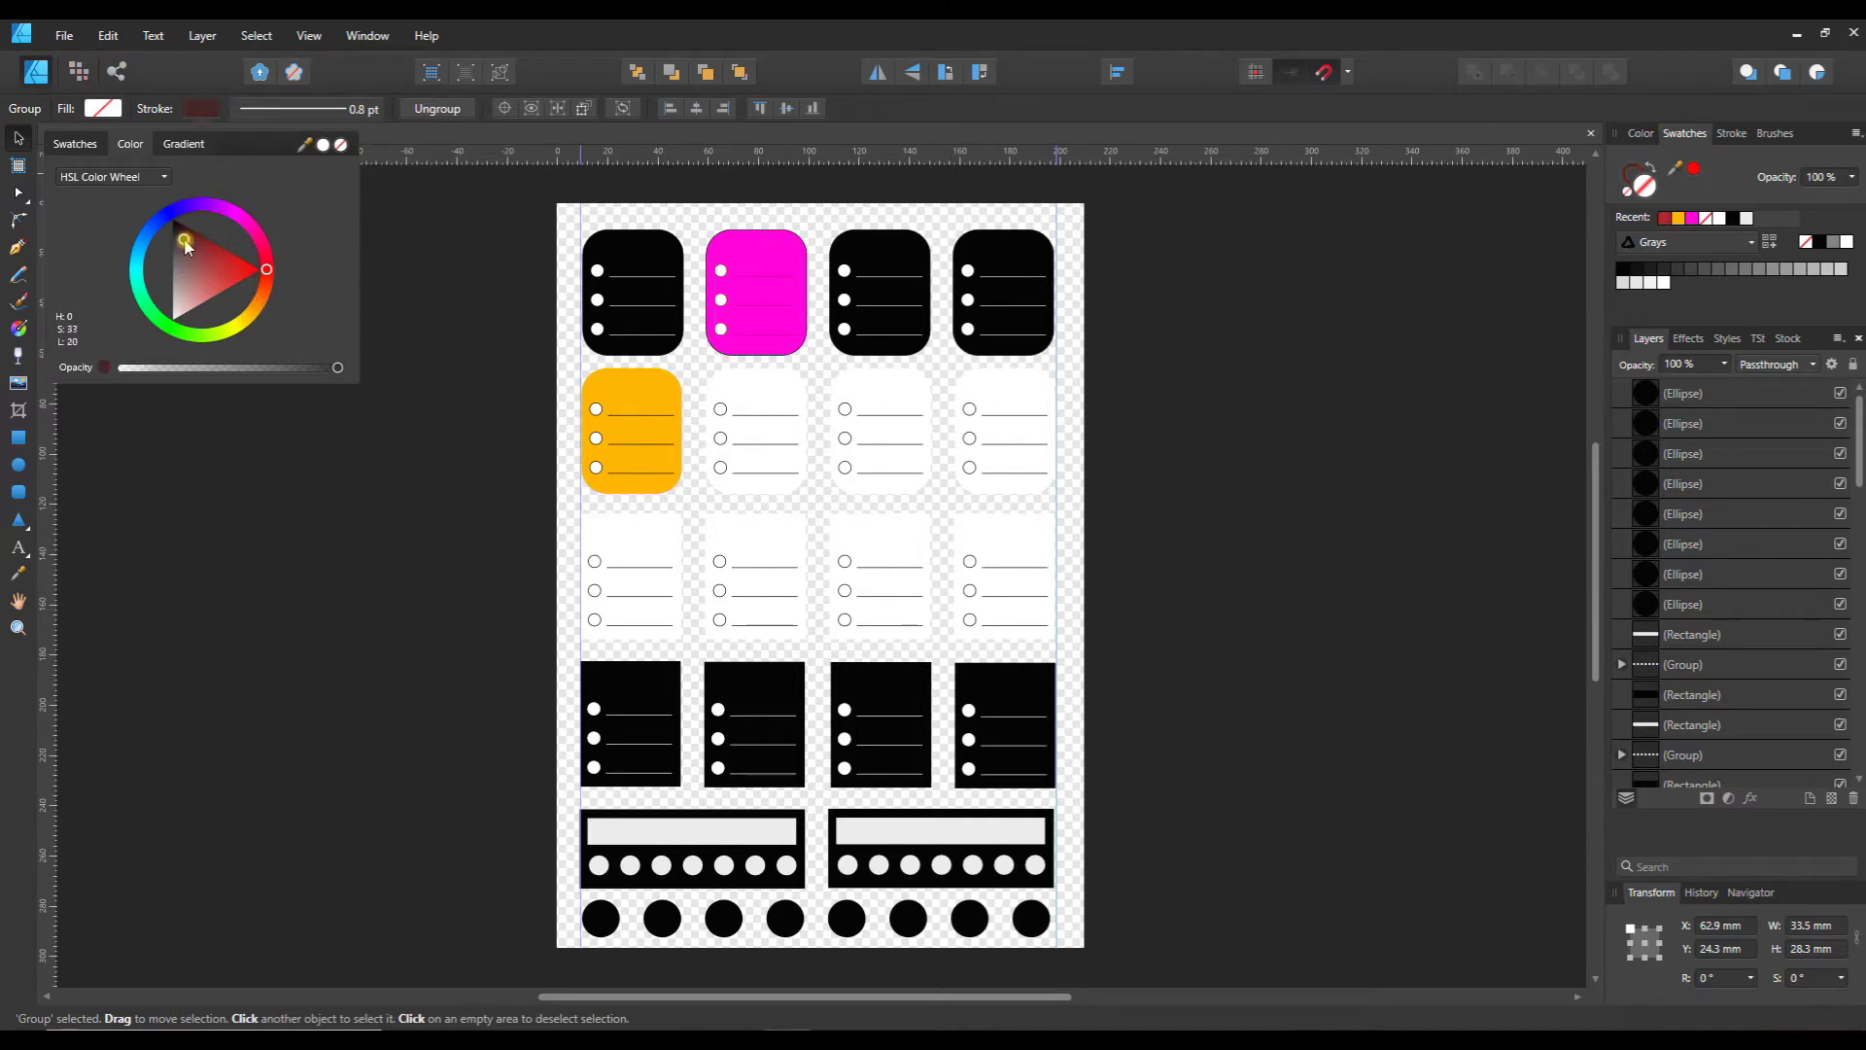
{"action": "left_click", "coordinate": [1188, 452]}
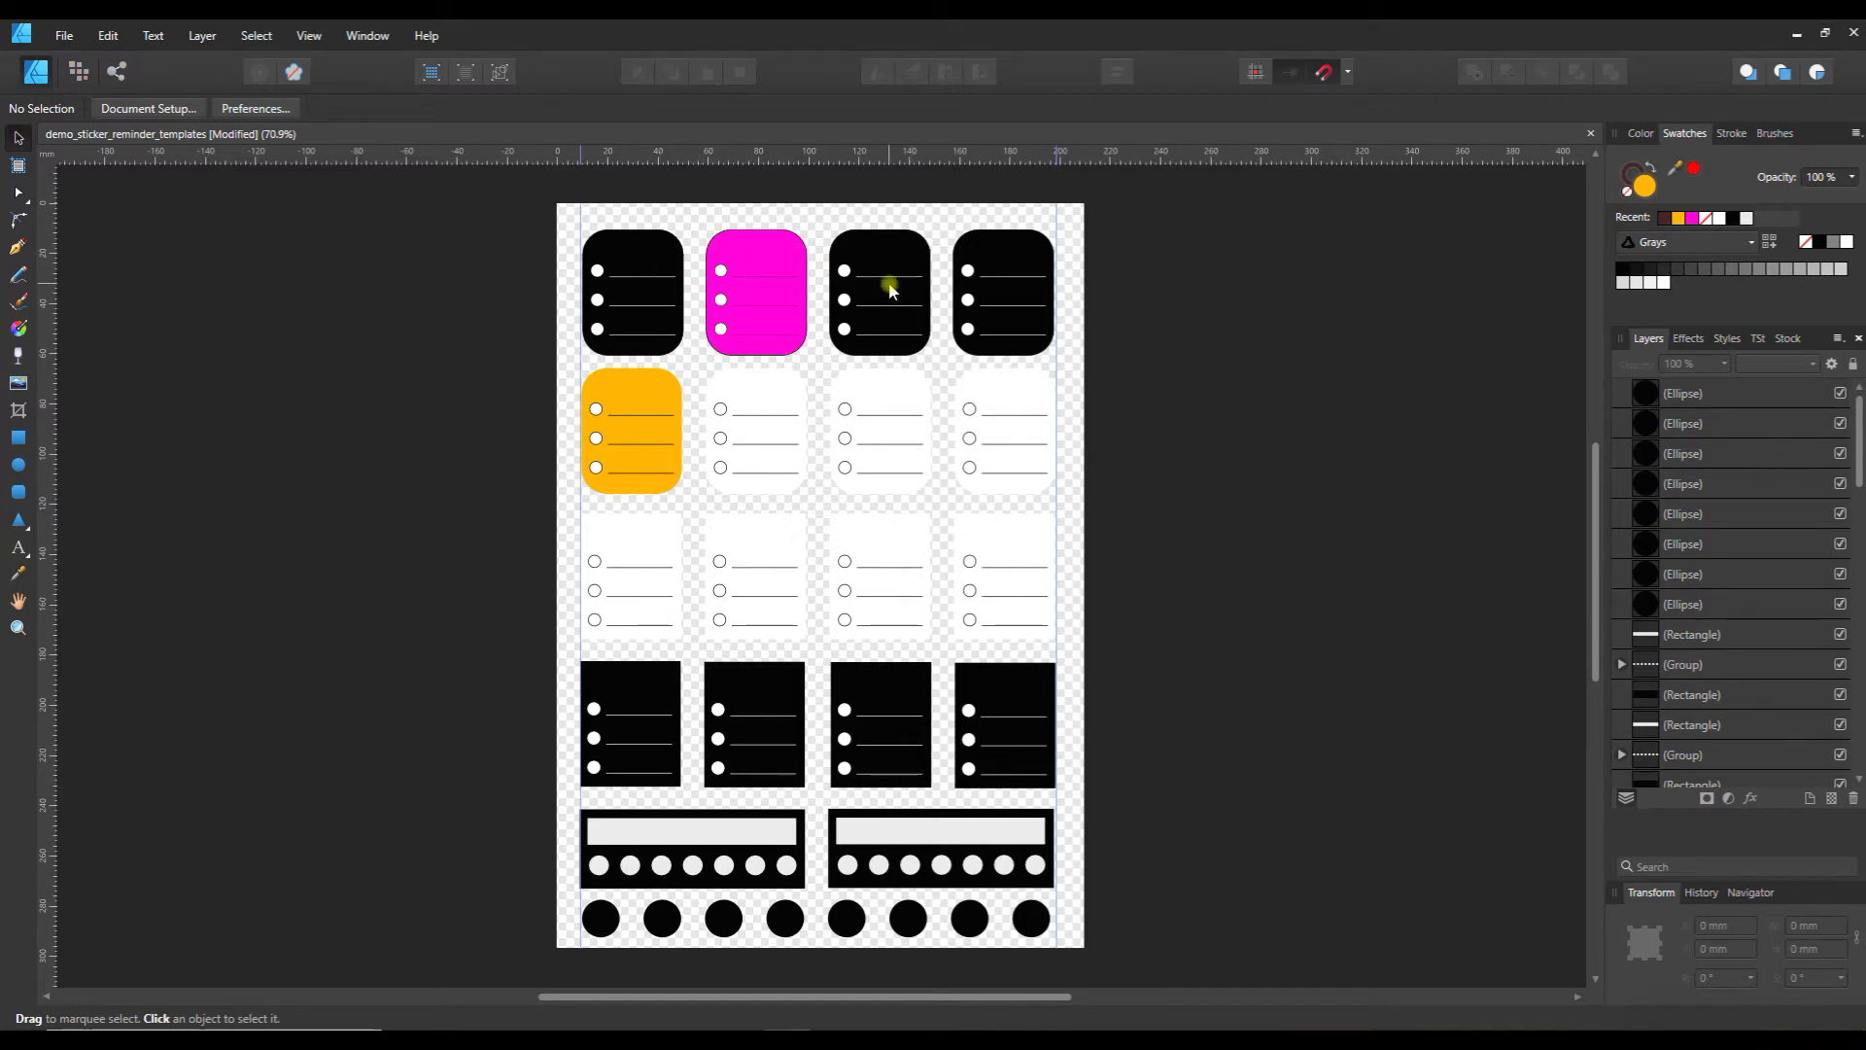
Group the magenta sticker's three parts into a single object
{"action": "left_click_drag", "start_coordinate": [694, 220], "coordinate": [818, 360]}
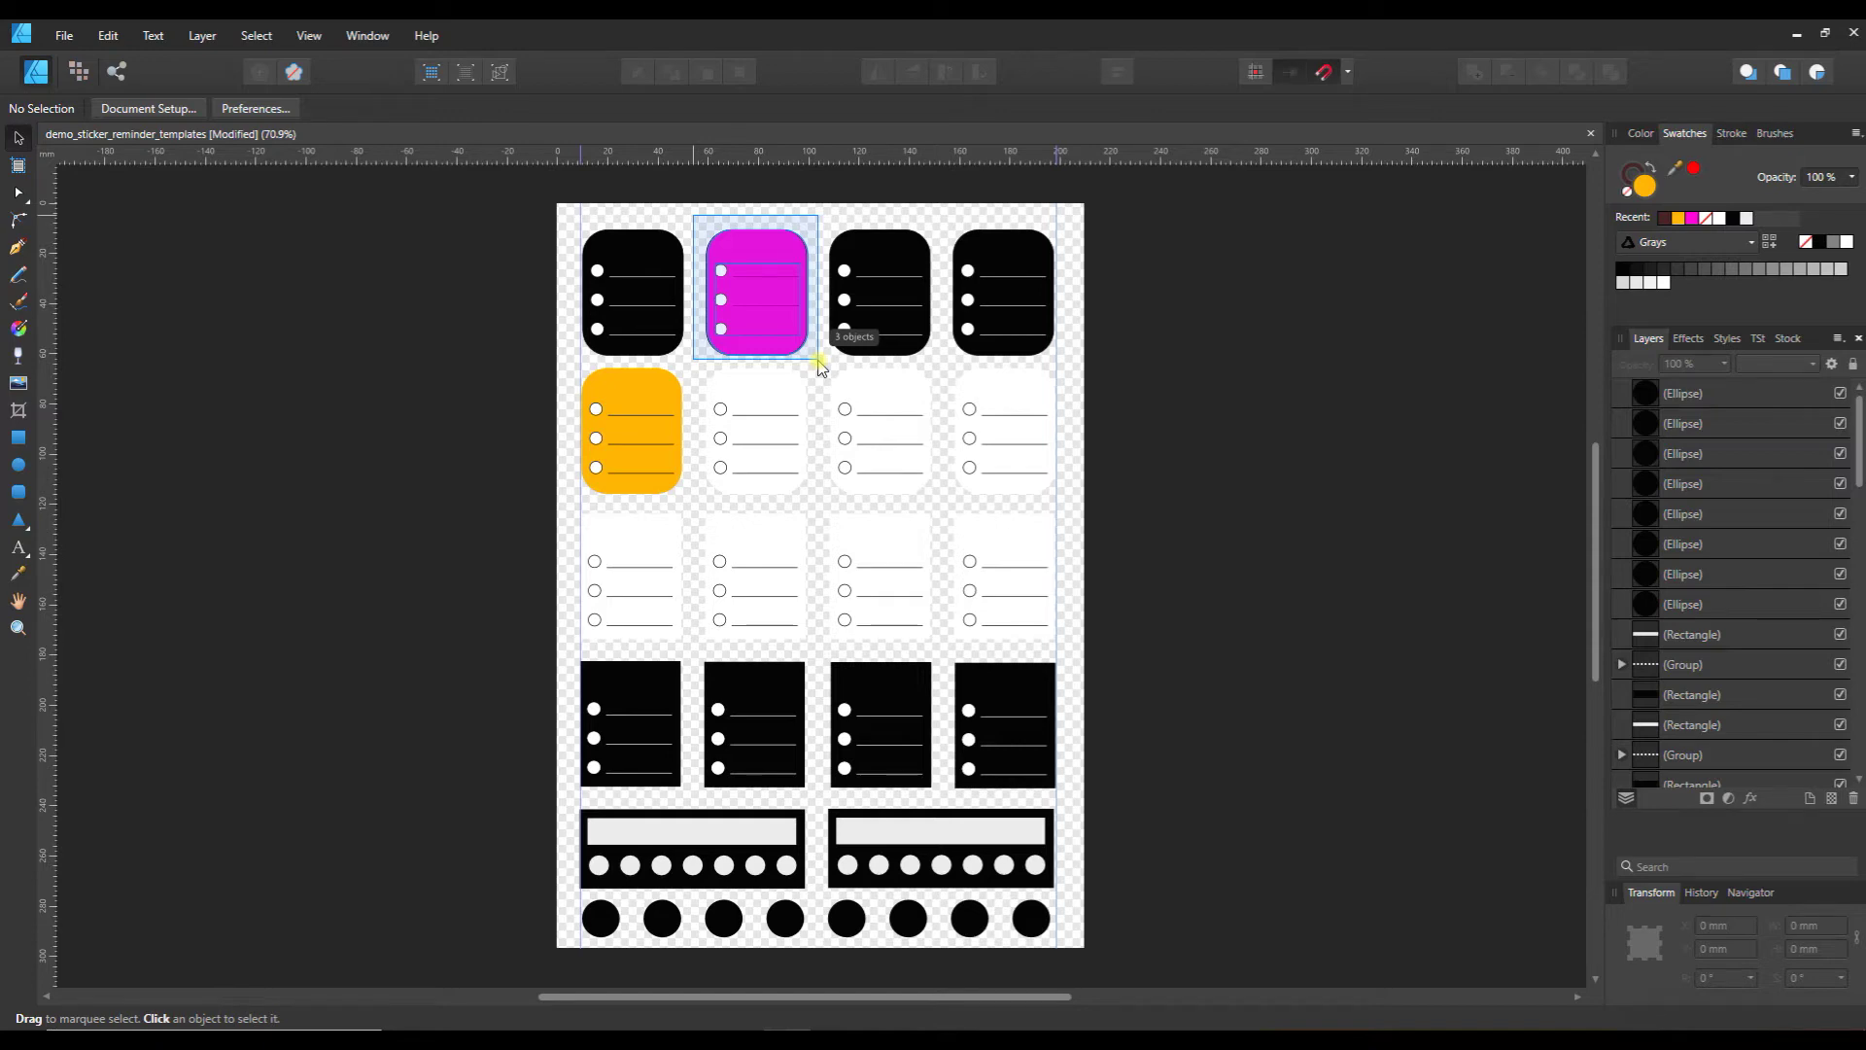
{"action": "left_click_drag", "start_coordinate": [818, 366], "coordinate": [818, 361]}
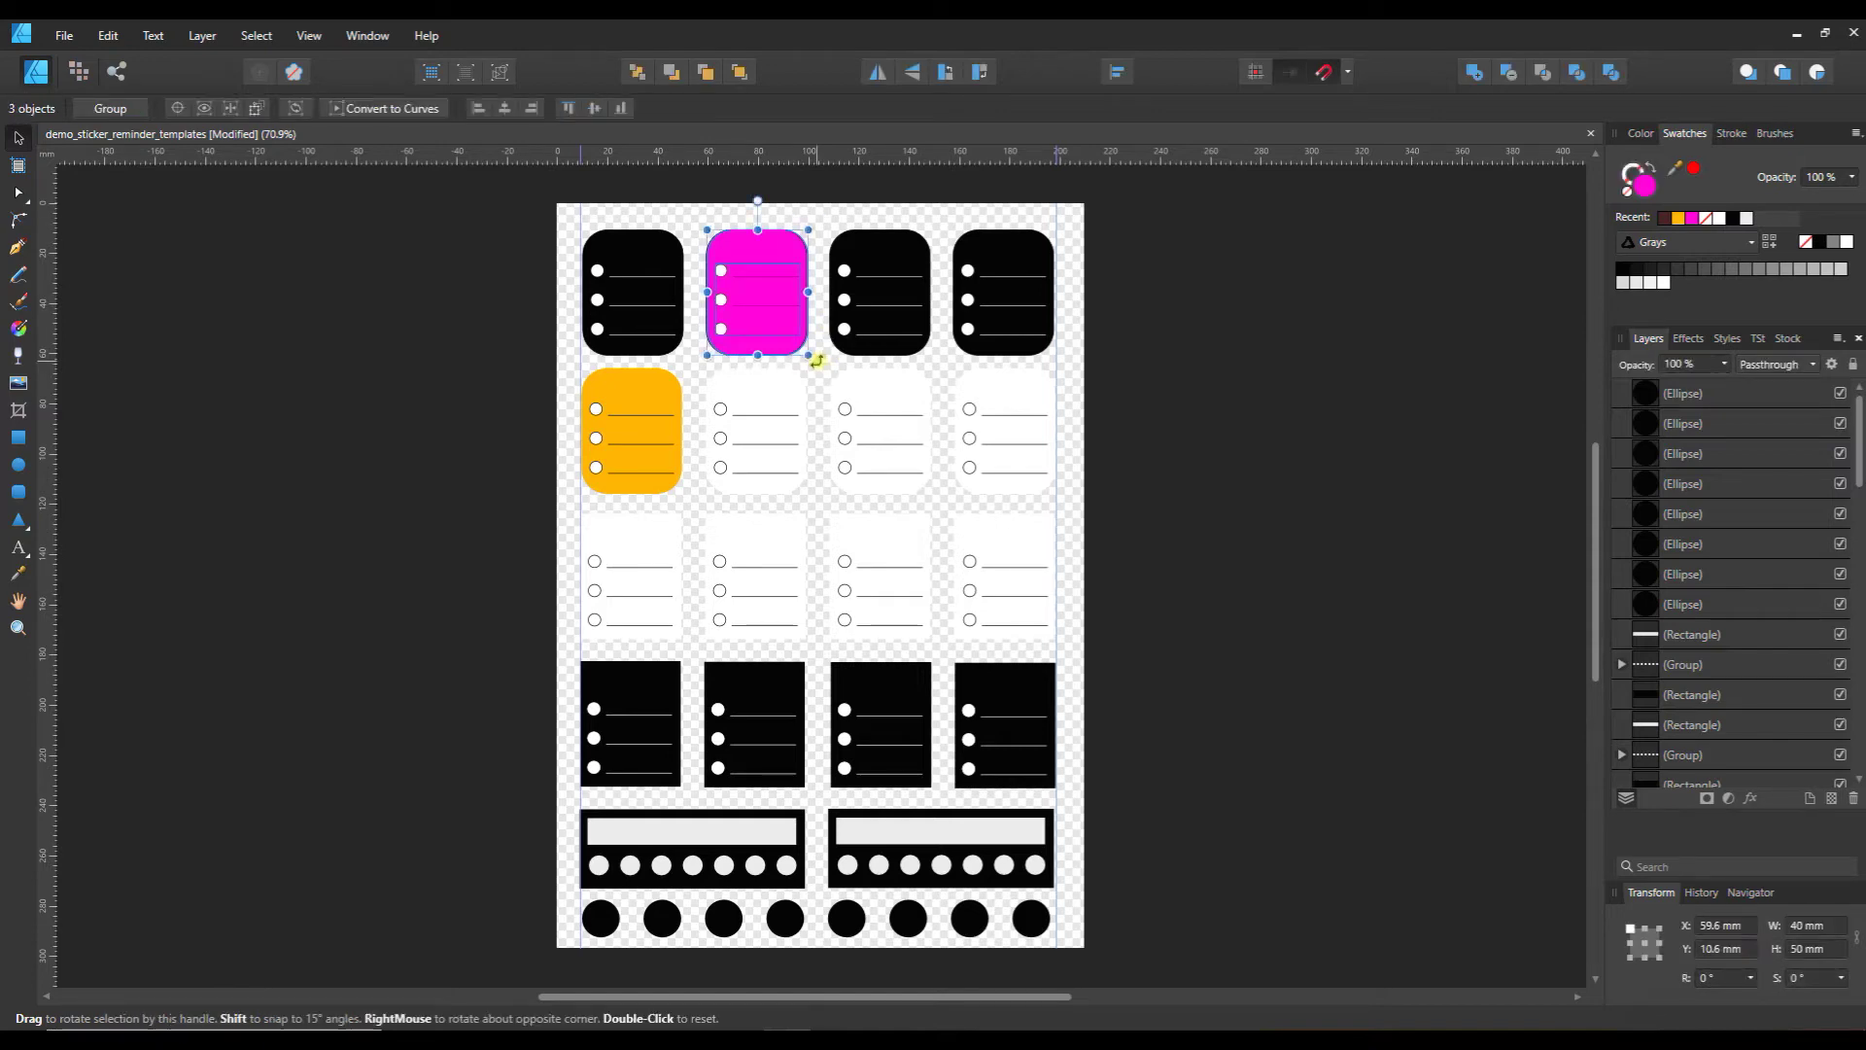
{"action": "key", "text": "ctrl+g"}
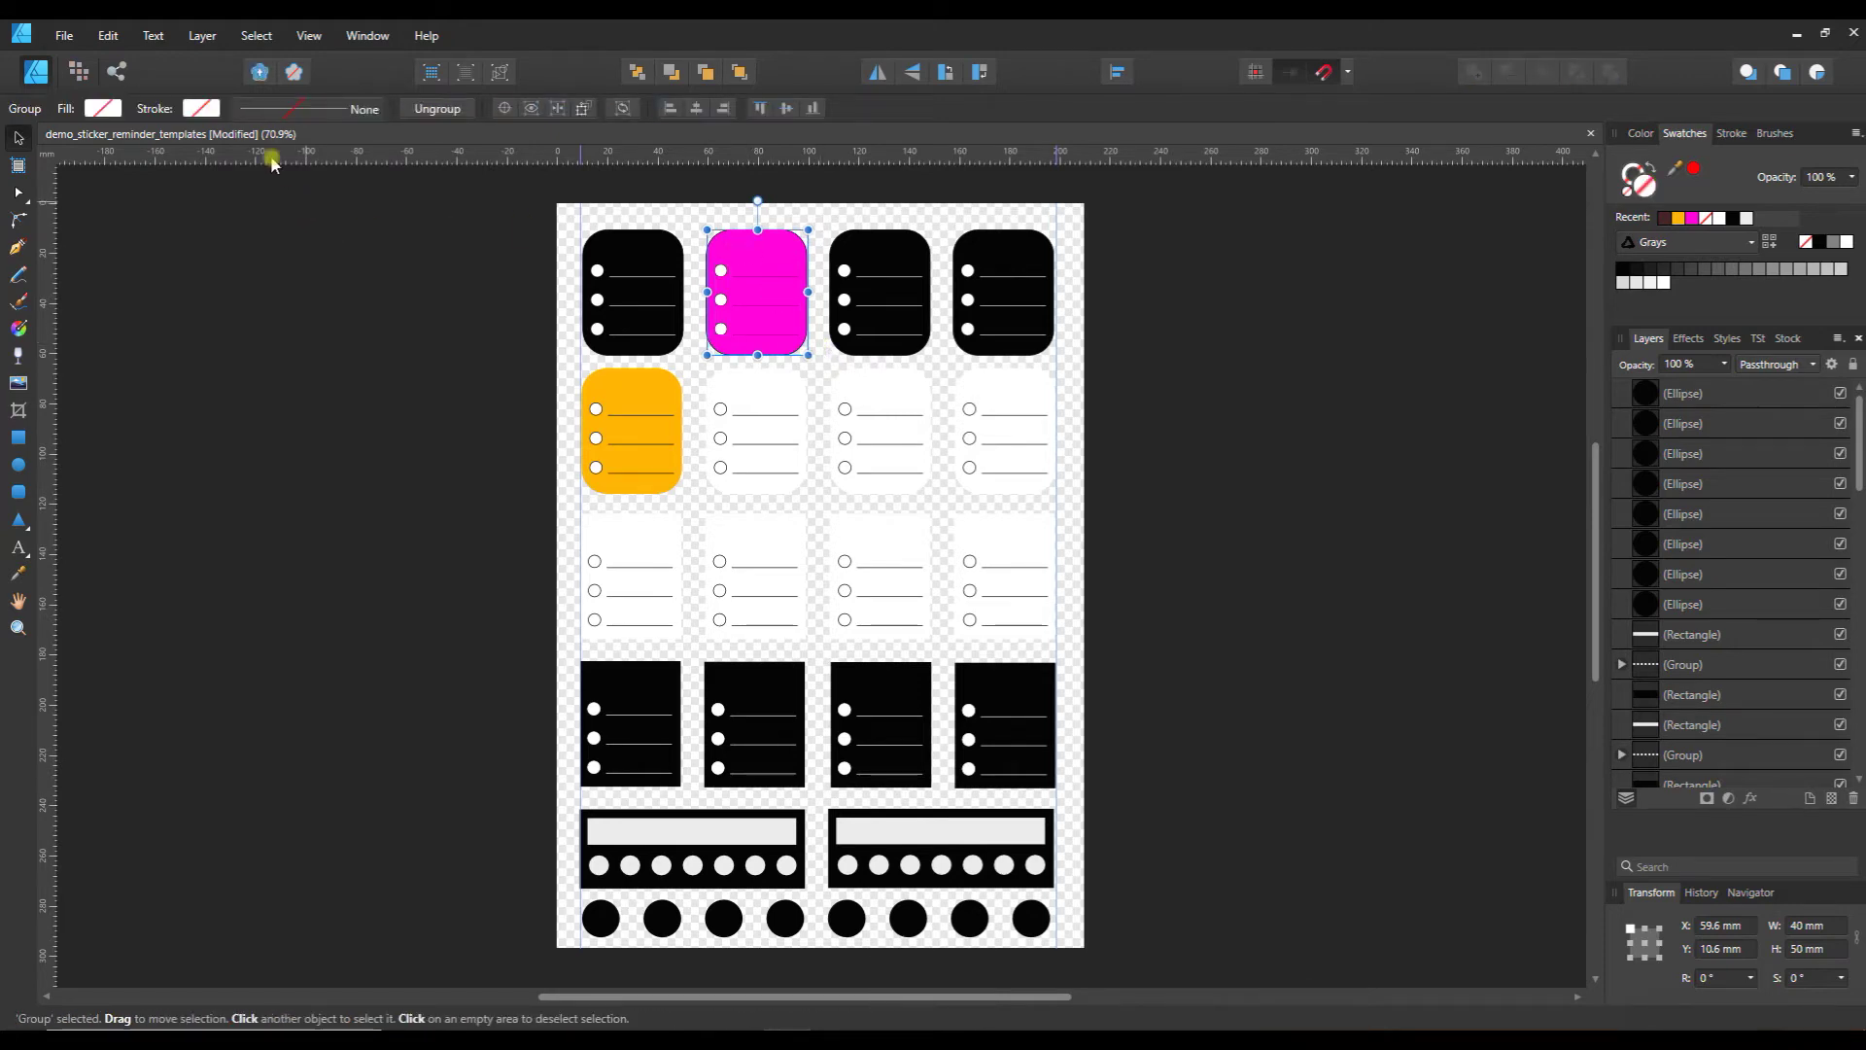
{"action": "left_click", "coordinate": [200, 36]}
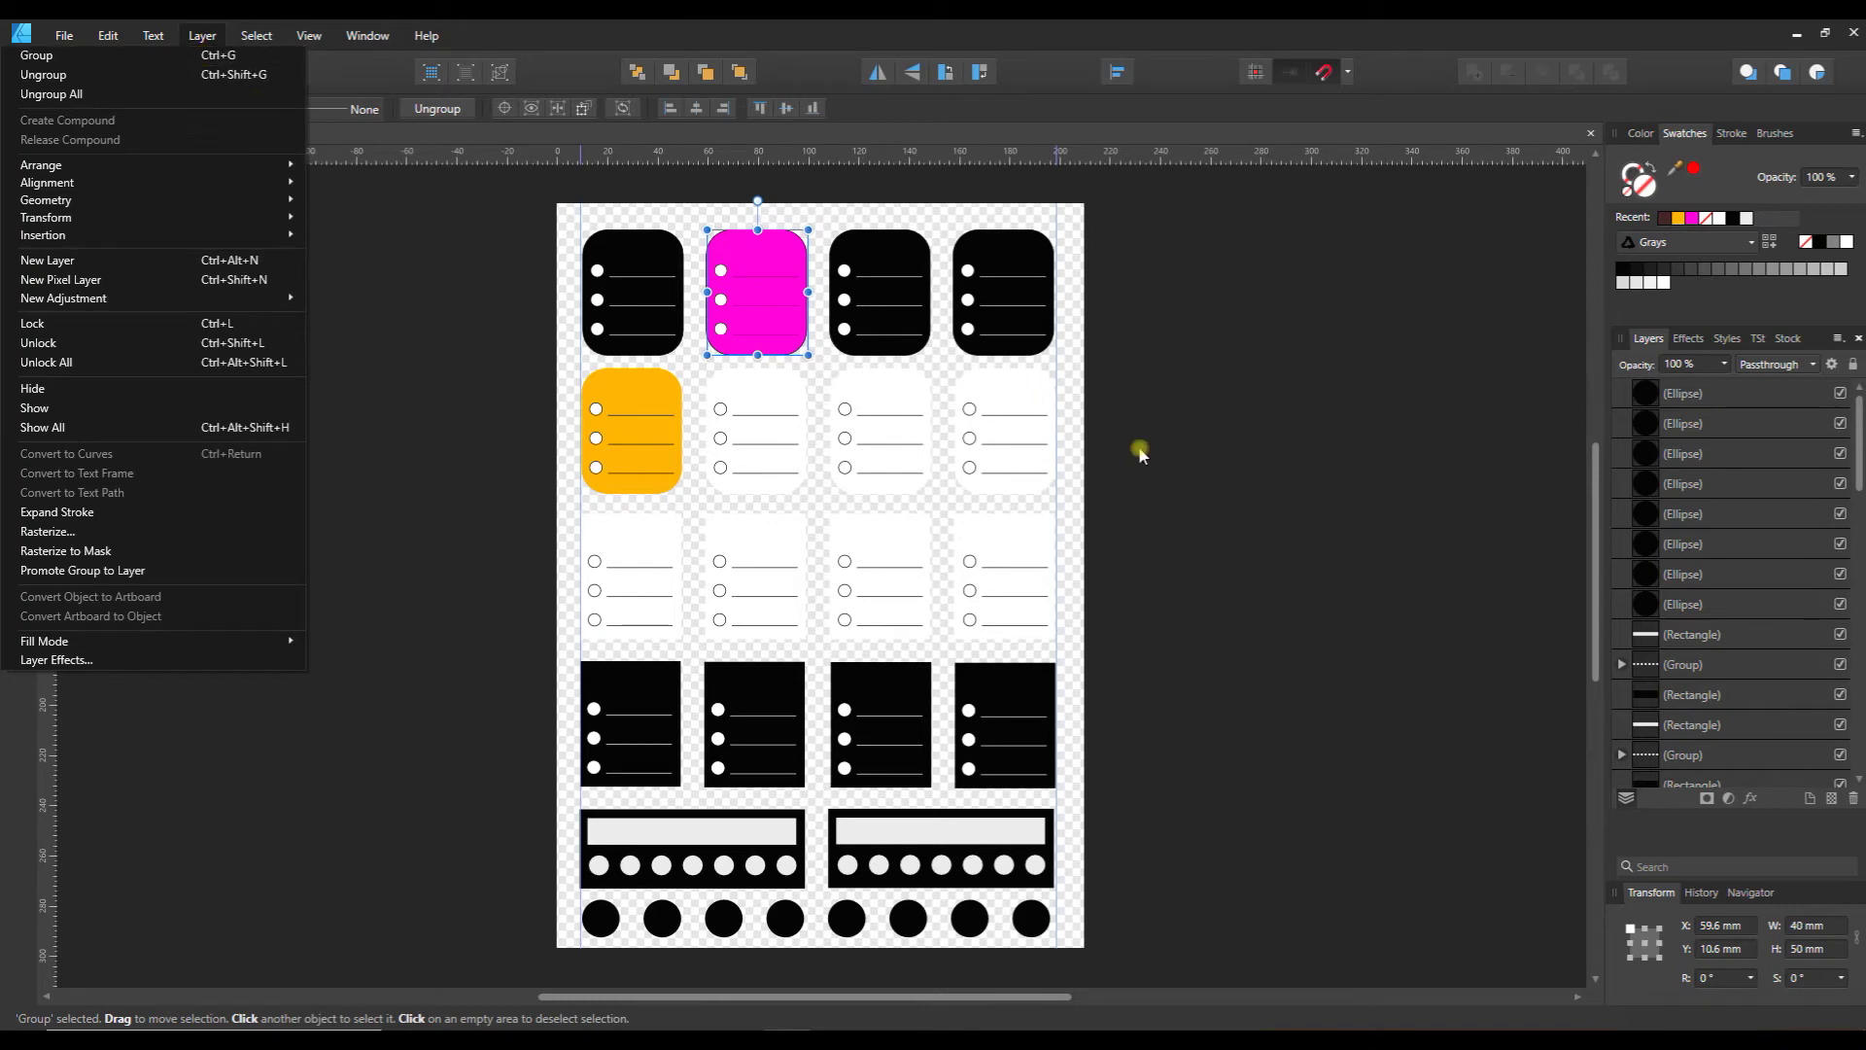
{"action": "left_click", "coordinate": [1166, 458]}
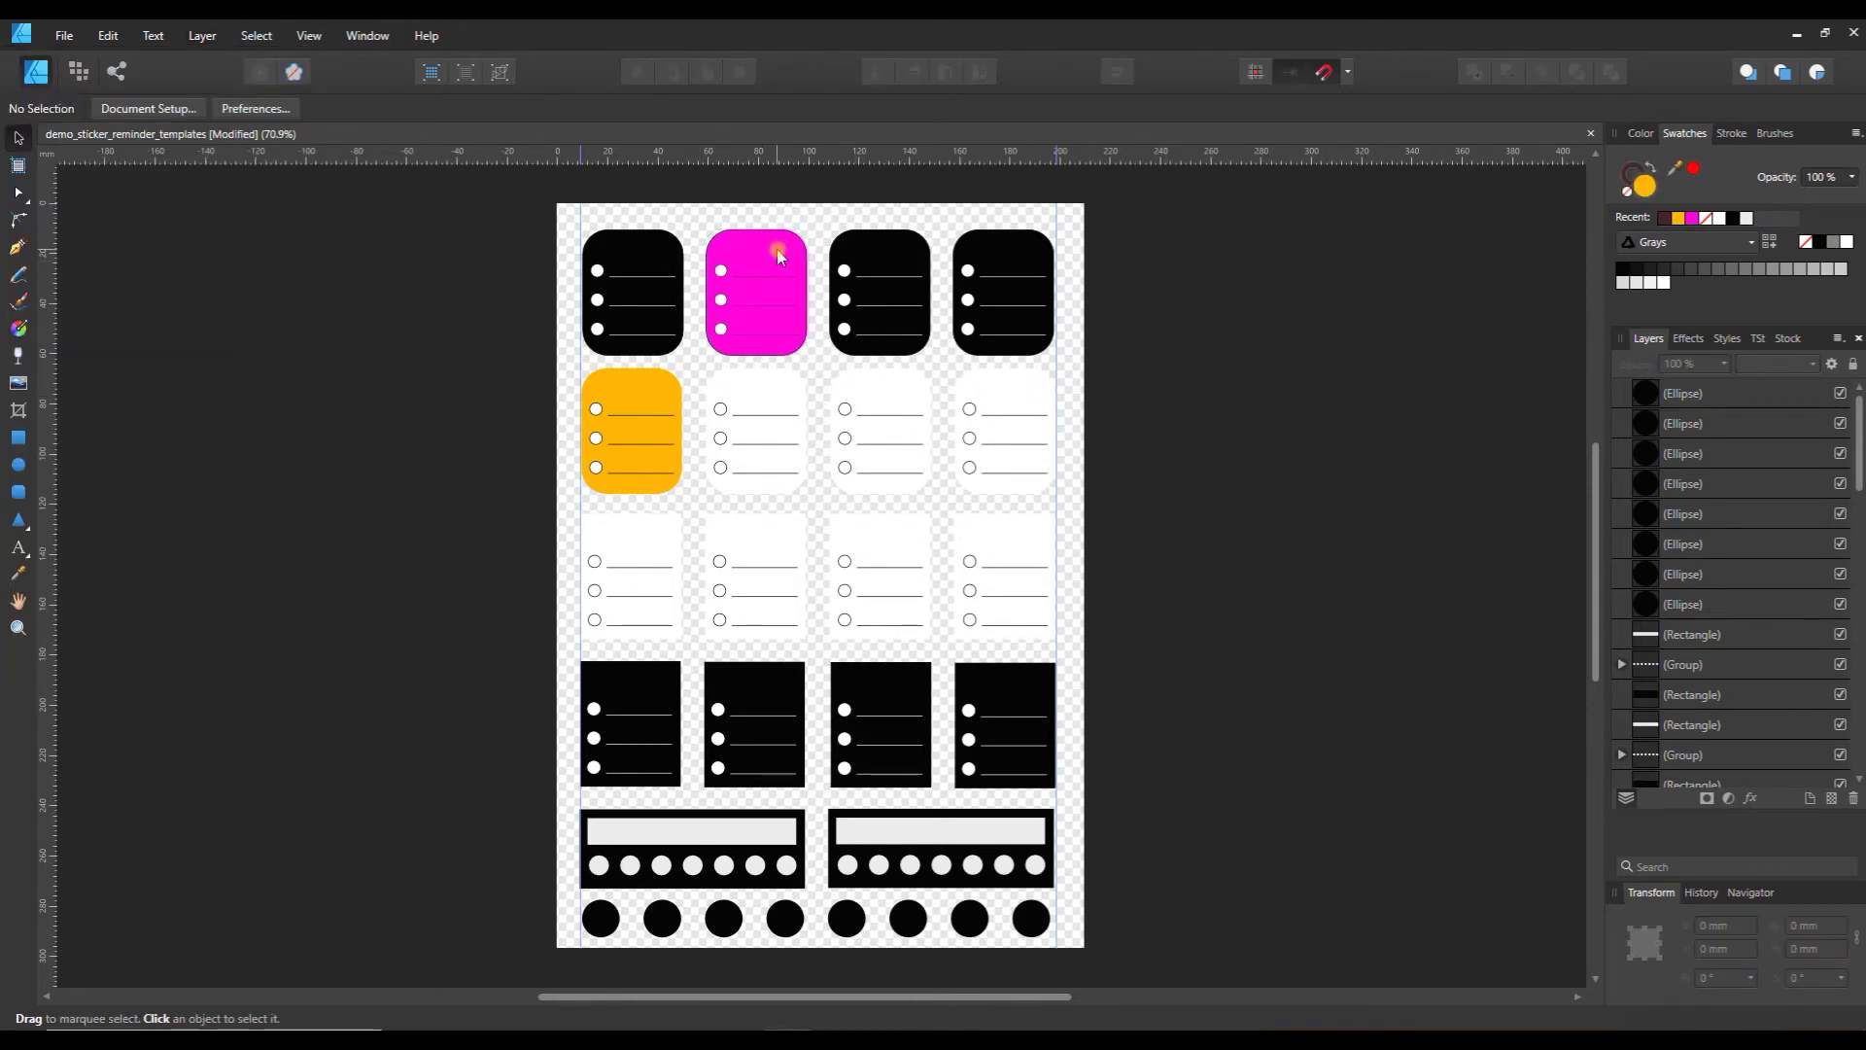
Fill the grouped magenta sticker dark brown, then undo that fill
{"action": "left_click", "coordinate": [761, 256]}
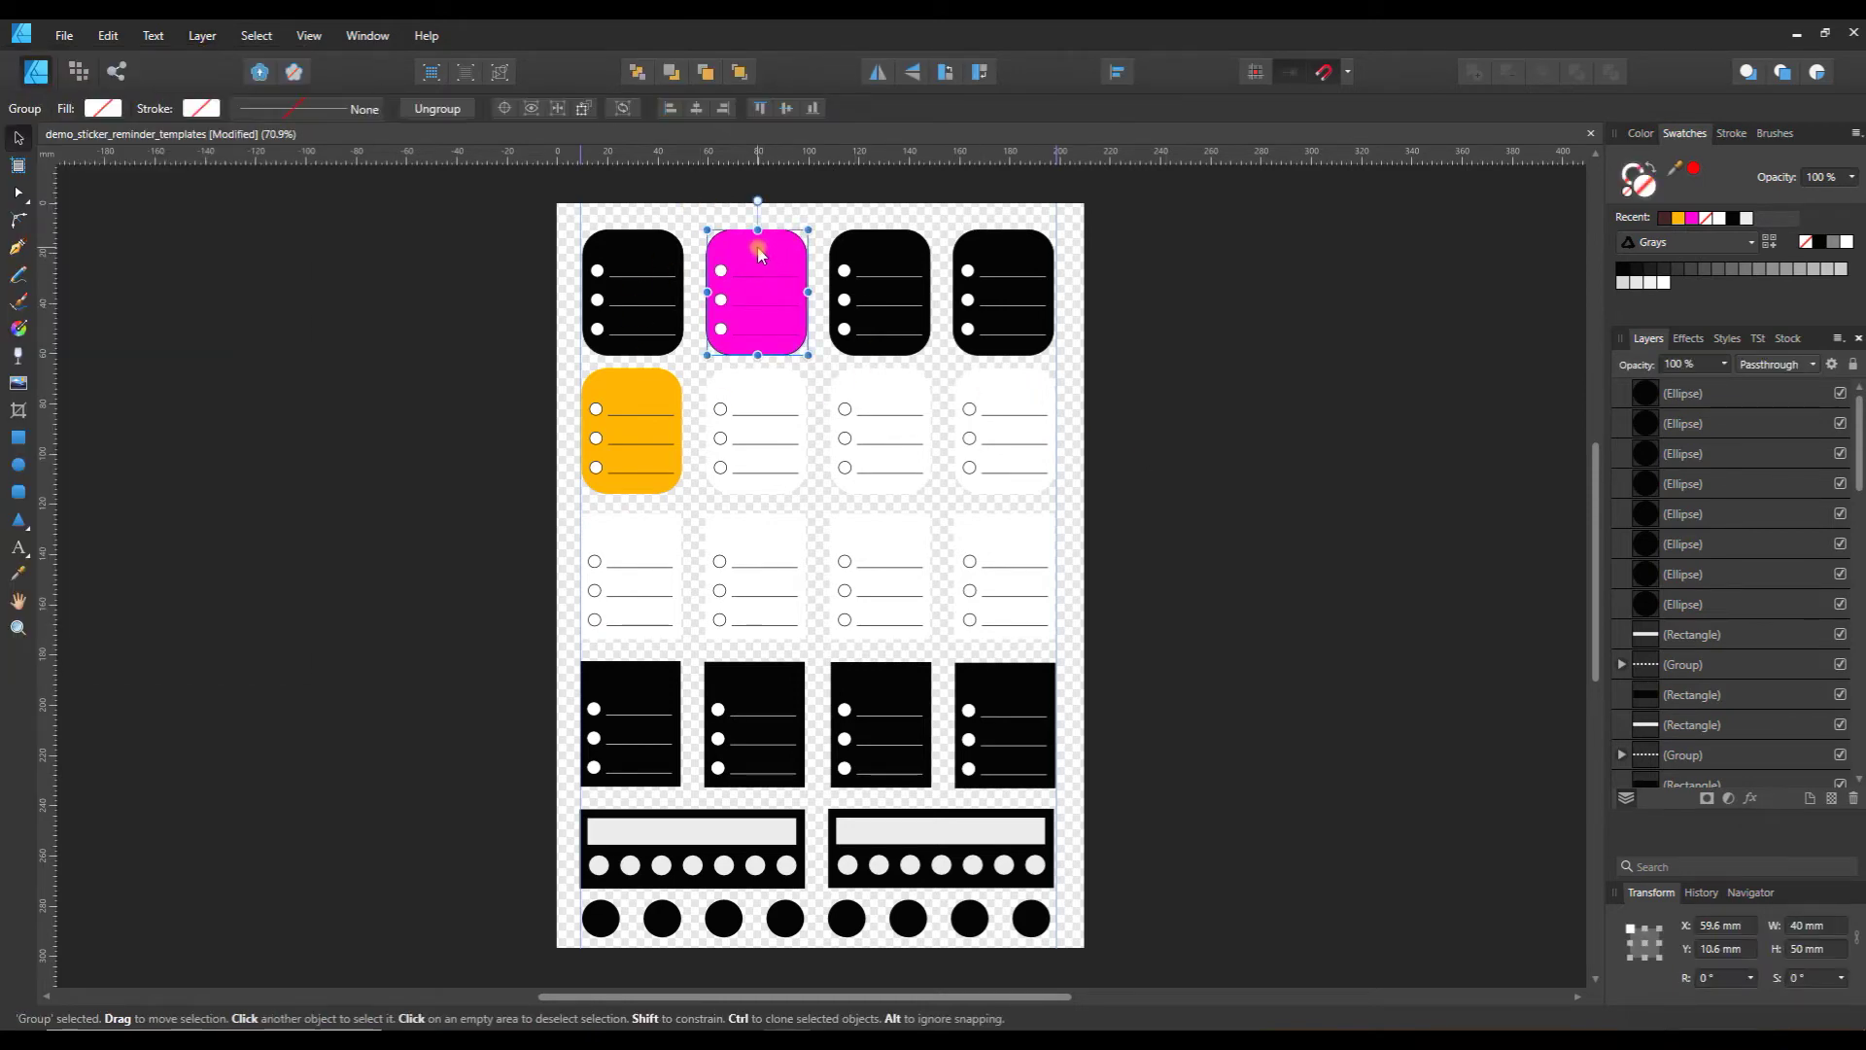
{"action": "left_click", "coordinate": [105, 106]}
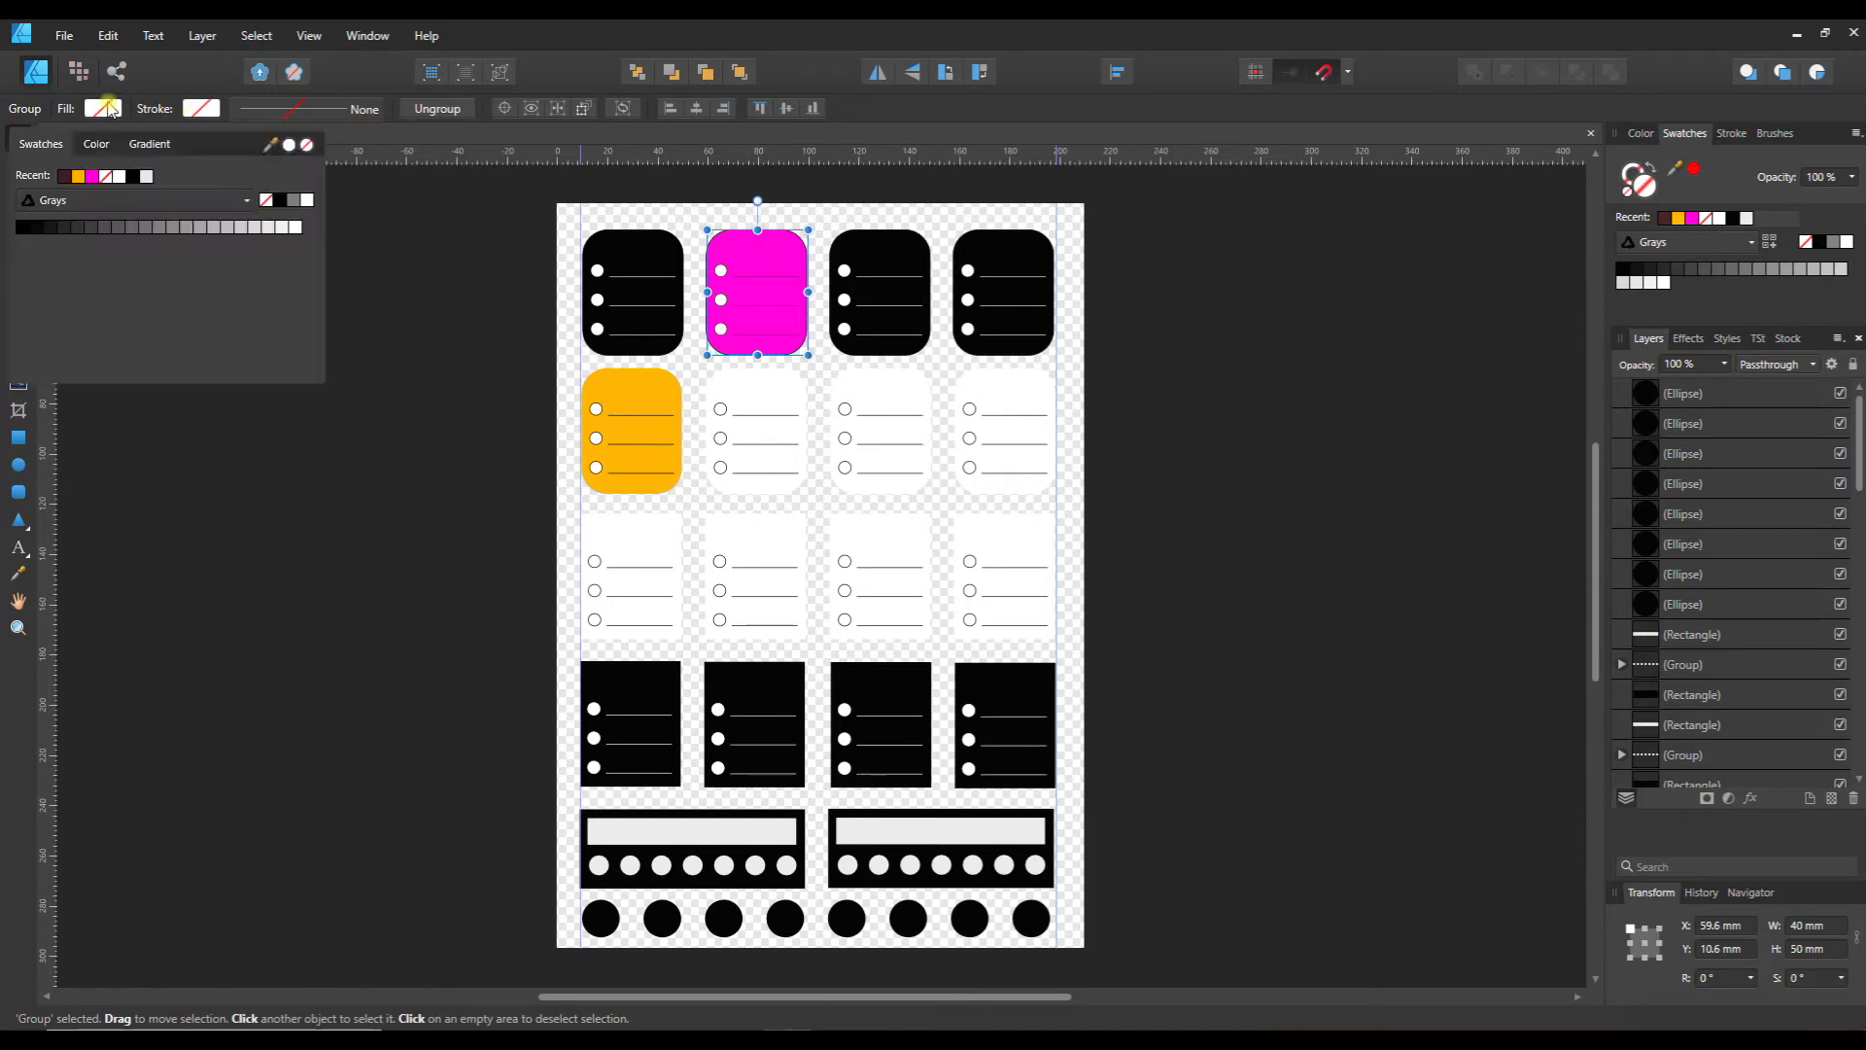
{"action": "left_click", "coordinate": [65, 178]}
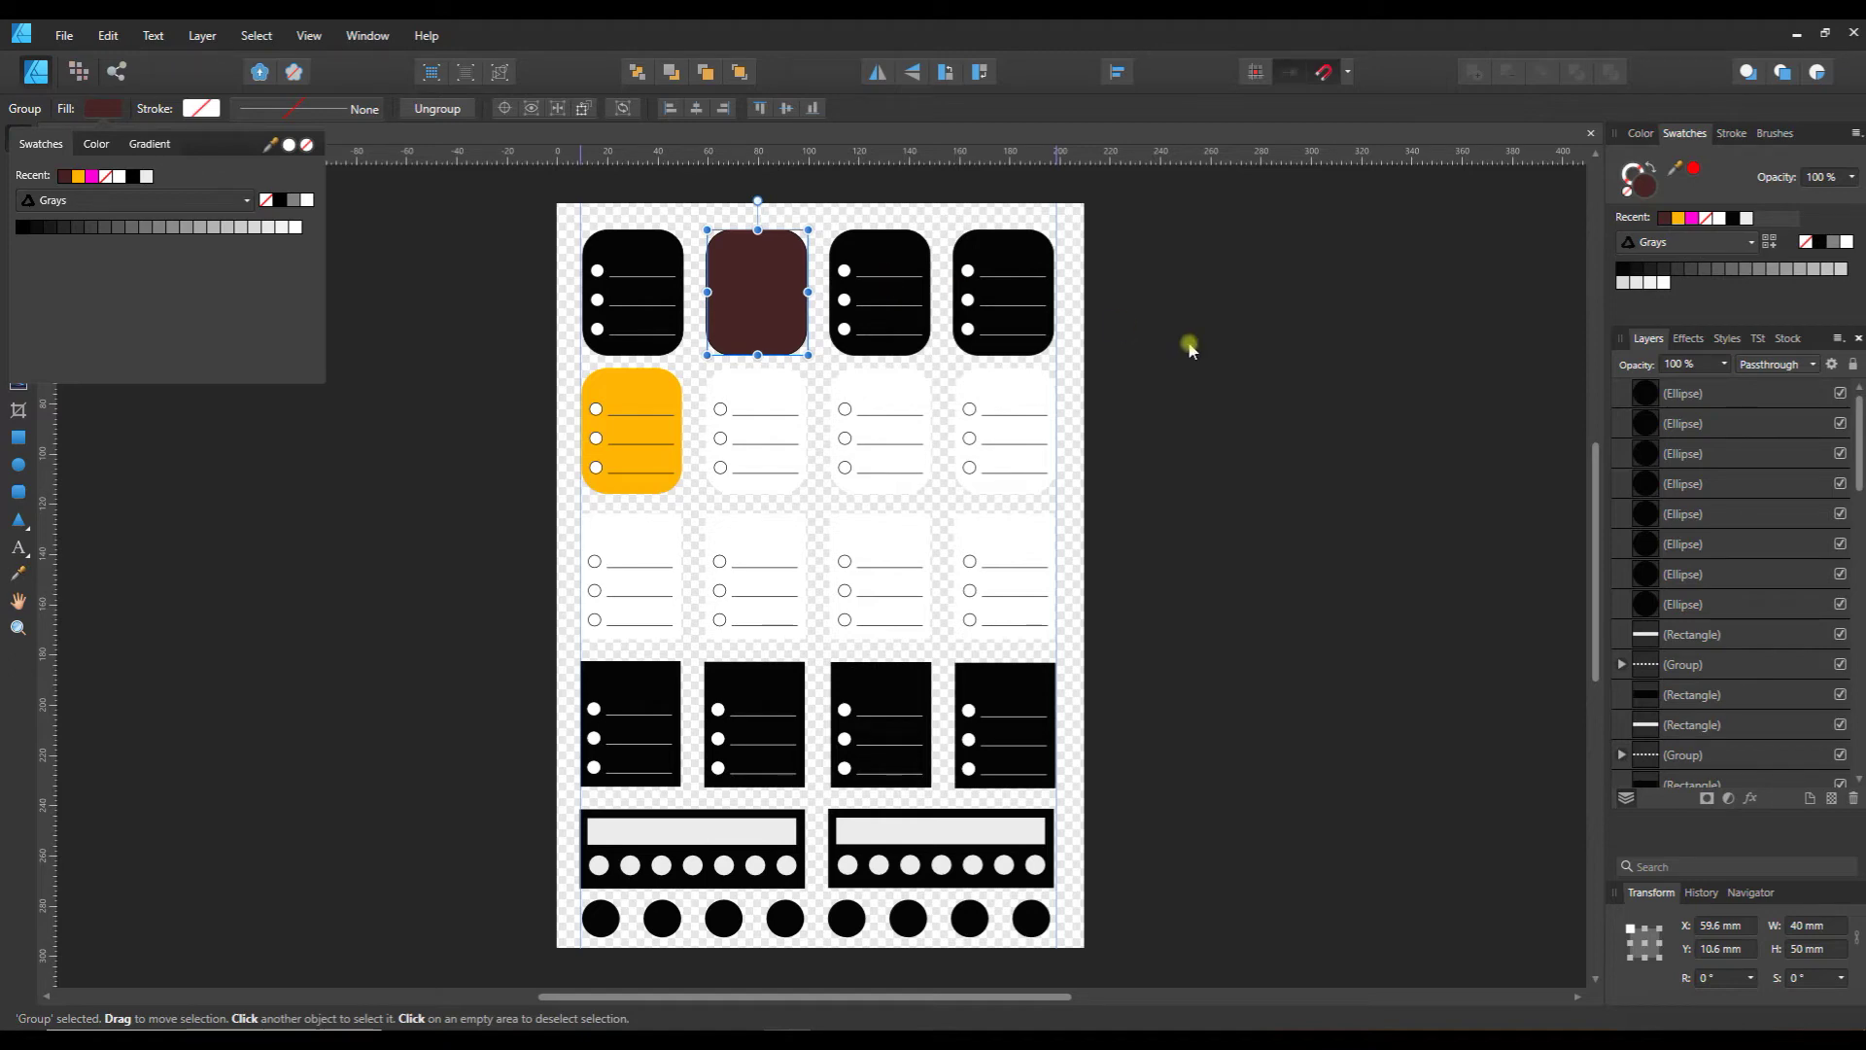
{"action": "key", "text": "ctrl+z"}
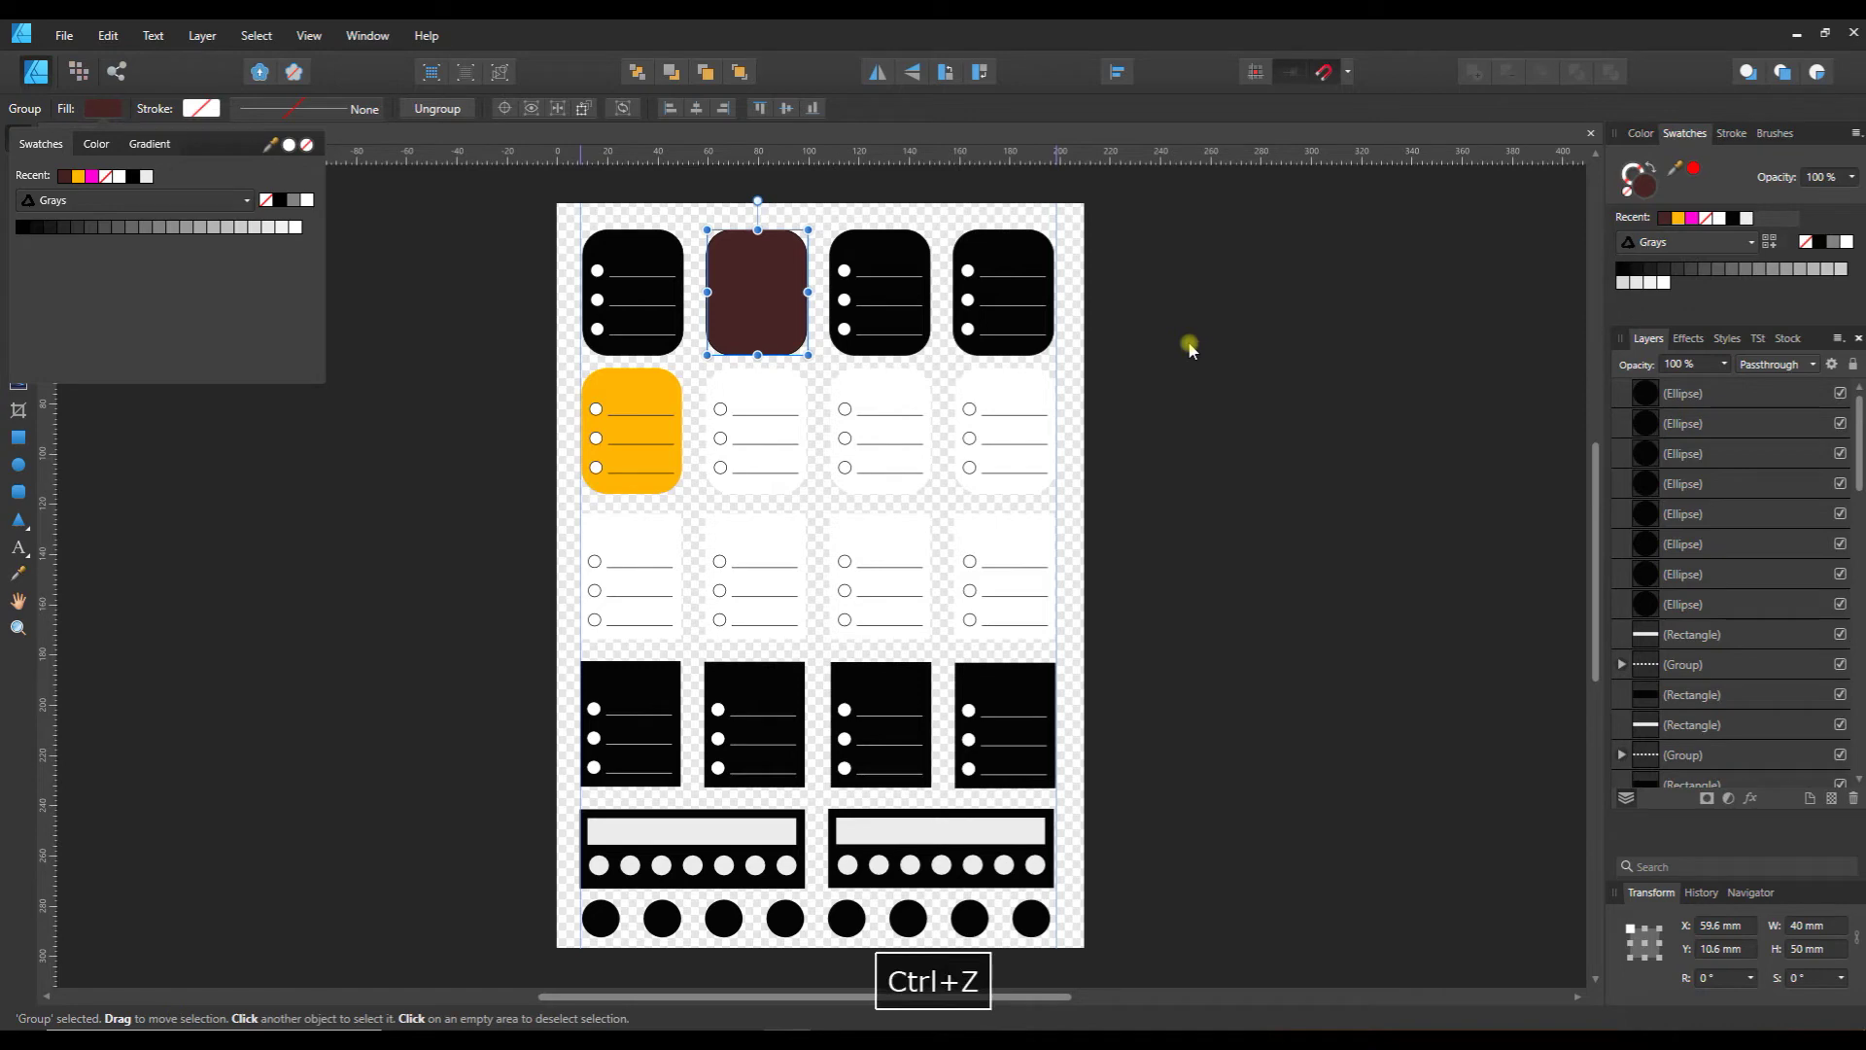
Undo back to the magenta sticker, then fill the third top-row sticker red
{"action": "key", "text": "ctrl+z"}
{"action": "left_click", "coordinate": [1171, 333]}
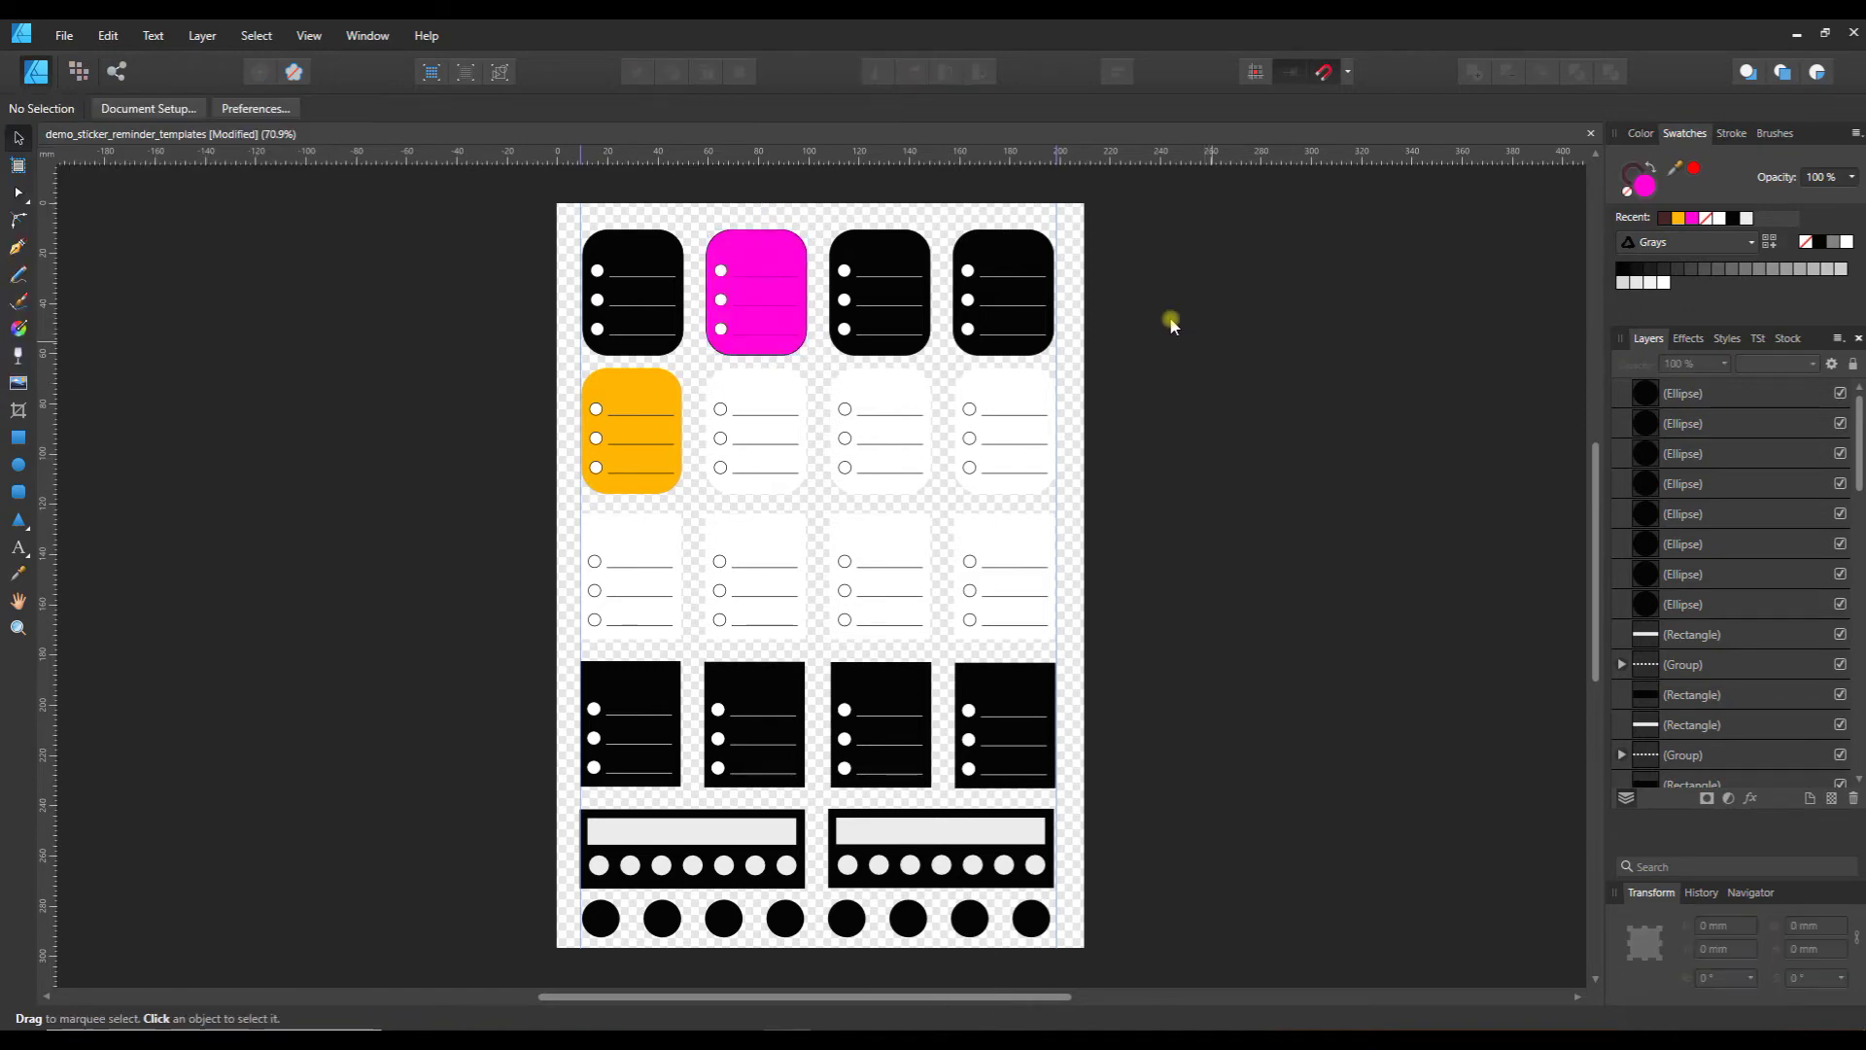
{"action": "left_click", "coordinate": [887, 243]}
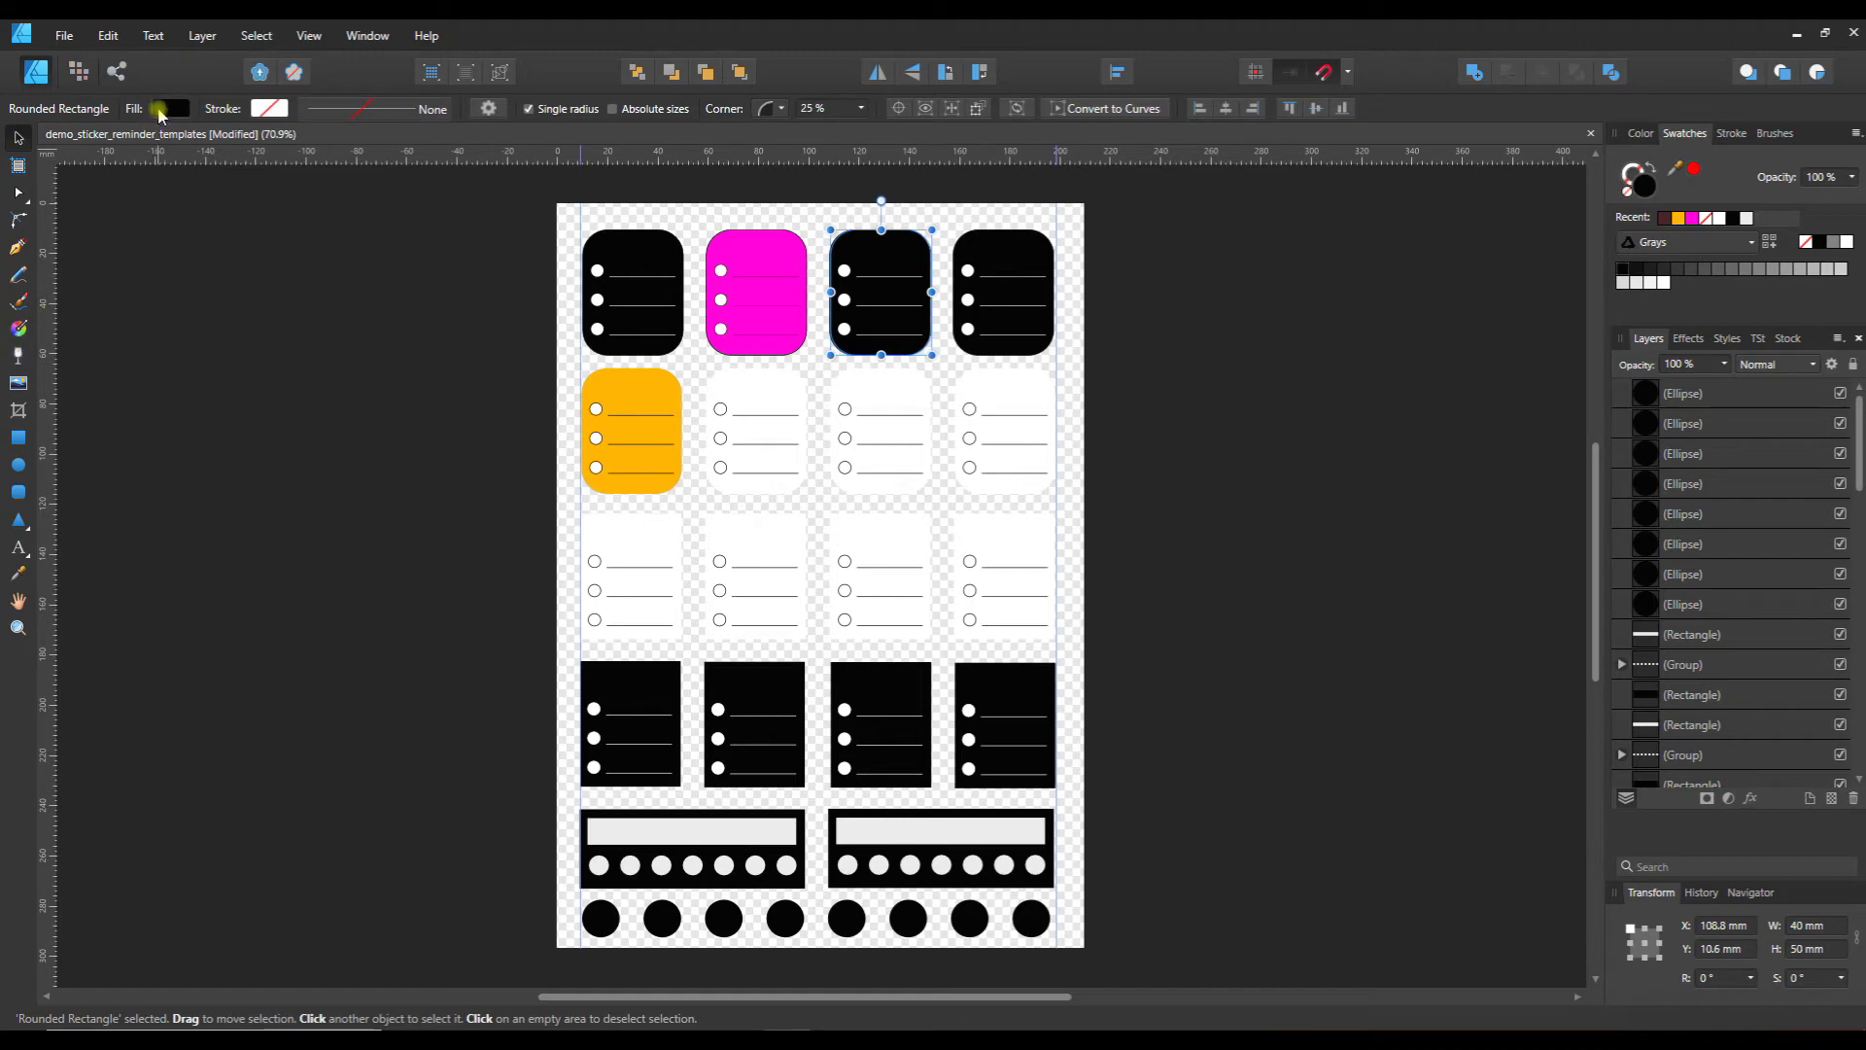
{"action": "left_click", "coordinate": [160, 109]}
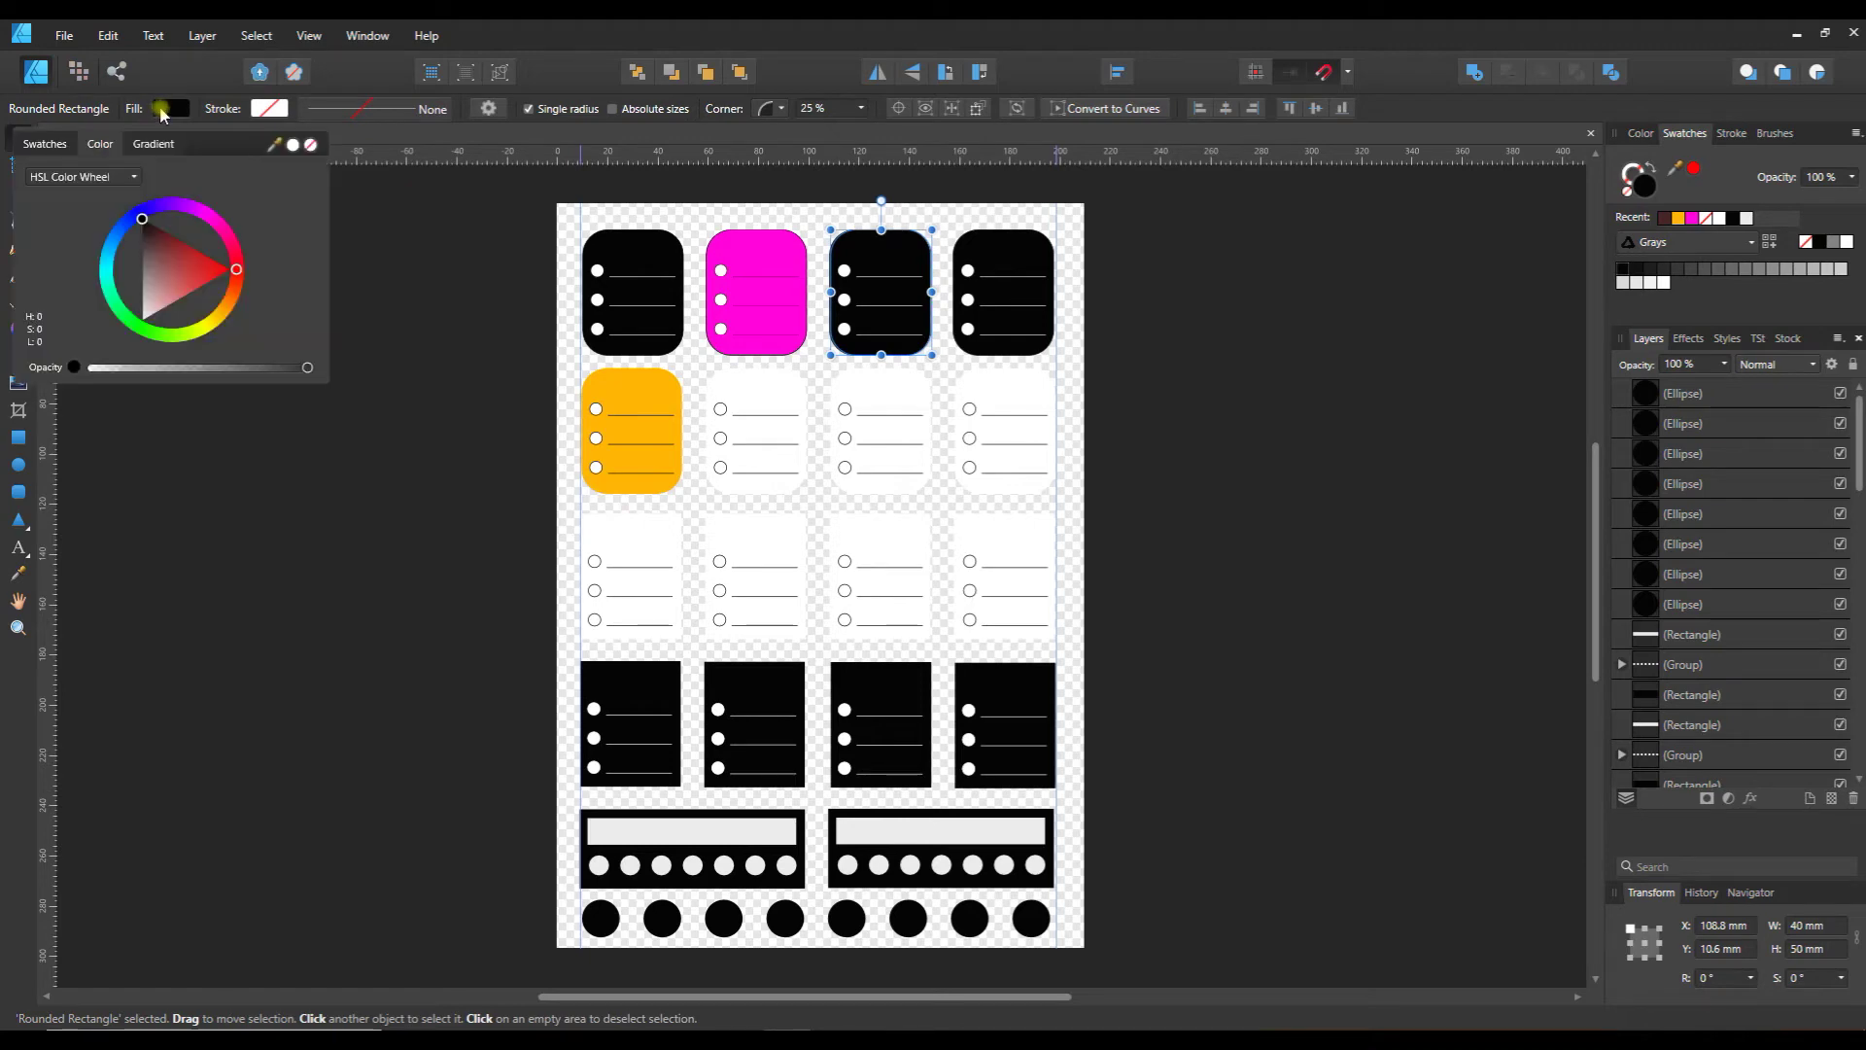
{"action": "left_click", "coordinate": [197, 276]}
{"action": "left_click", "coordinate": [1019, 241]}
Fill the fourth top-row sticker blue and deselect
{"action": "left_click", "coordinate": [1018, 241]}
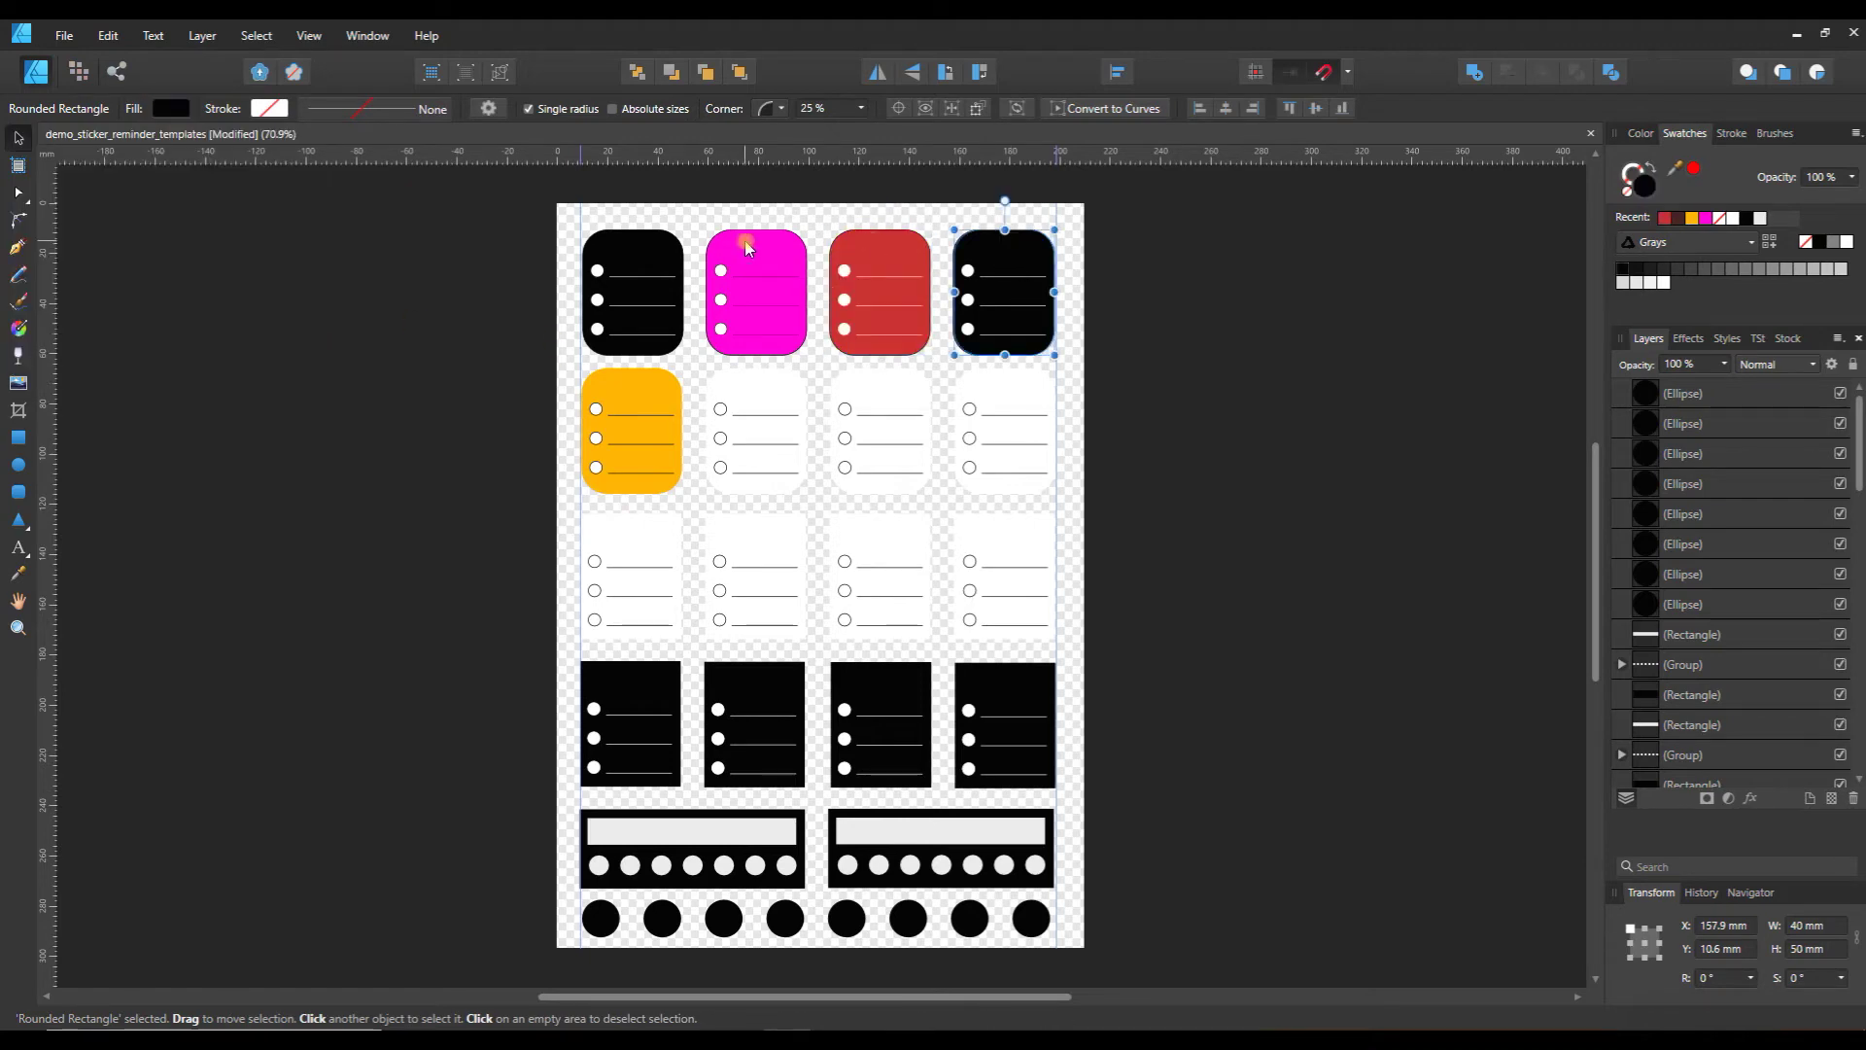
{"action": "left_click", "coordinate": [172, 109]}
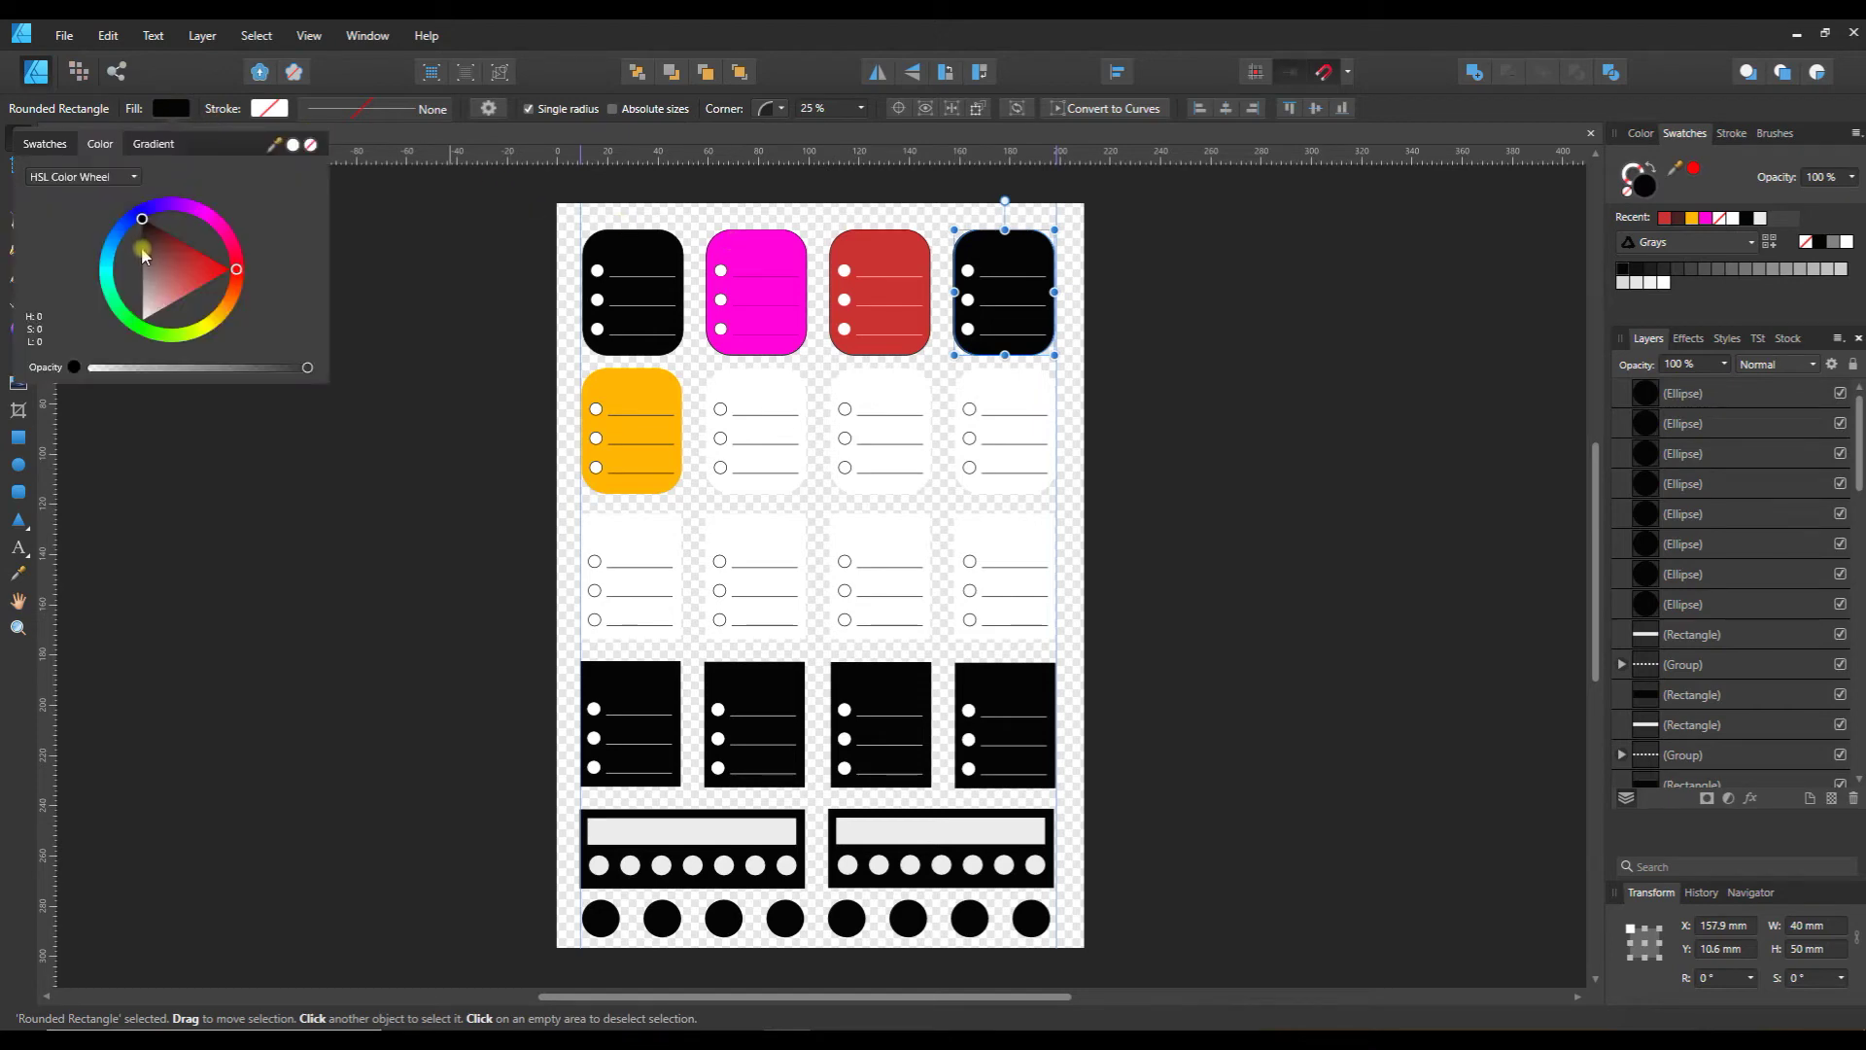
{"action": "left_click", "coordinate": [113, 242]}
{"action": "left_click", "coordinate": [1191, 389]}
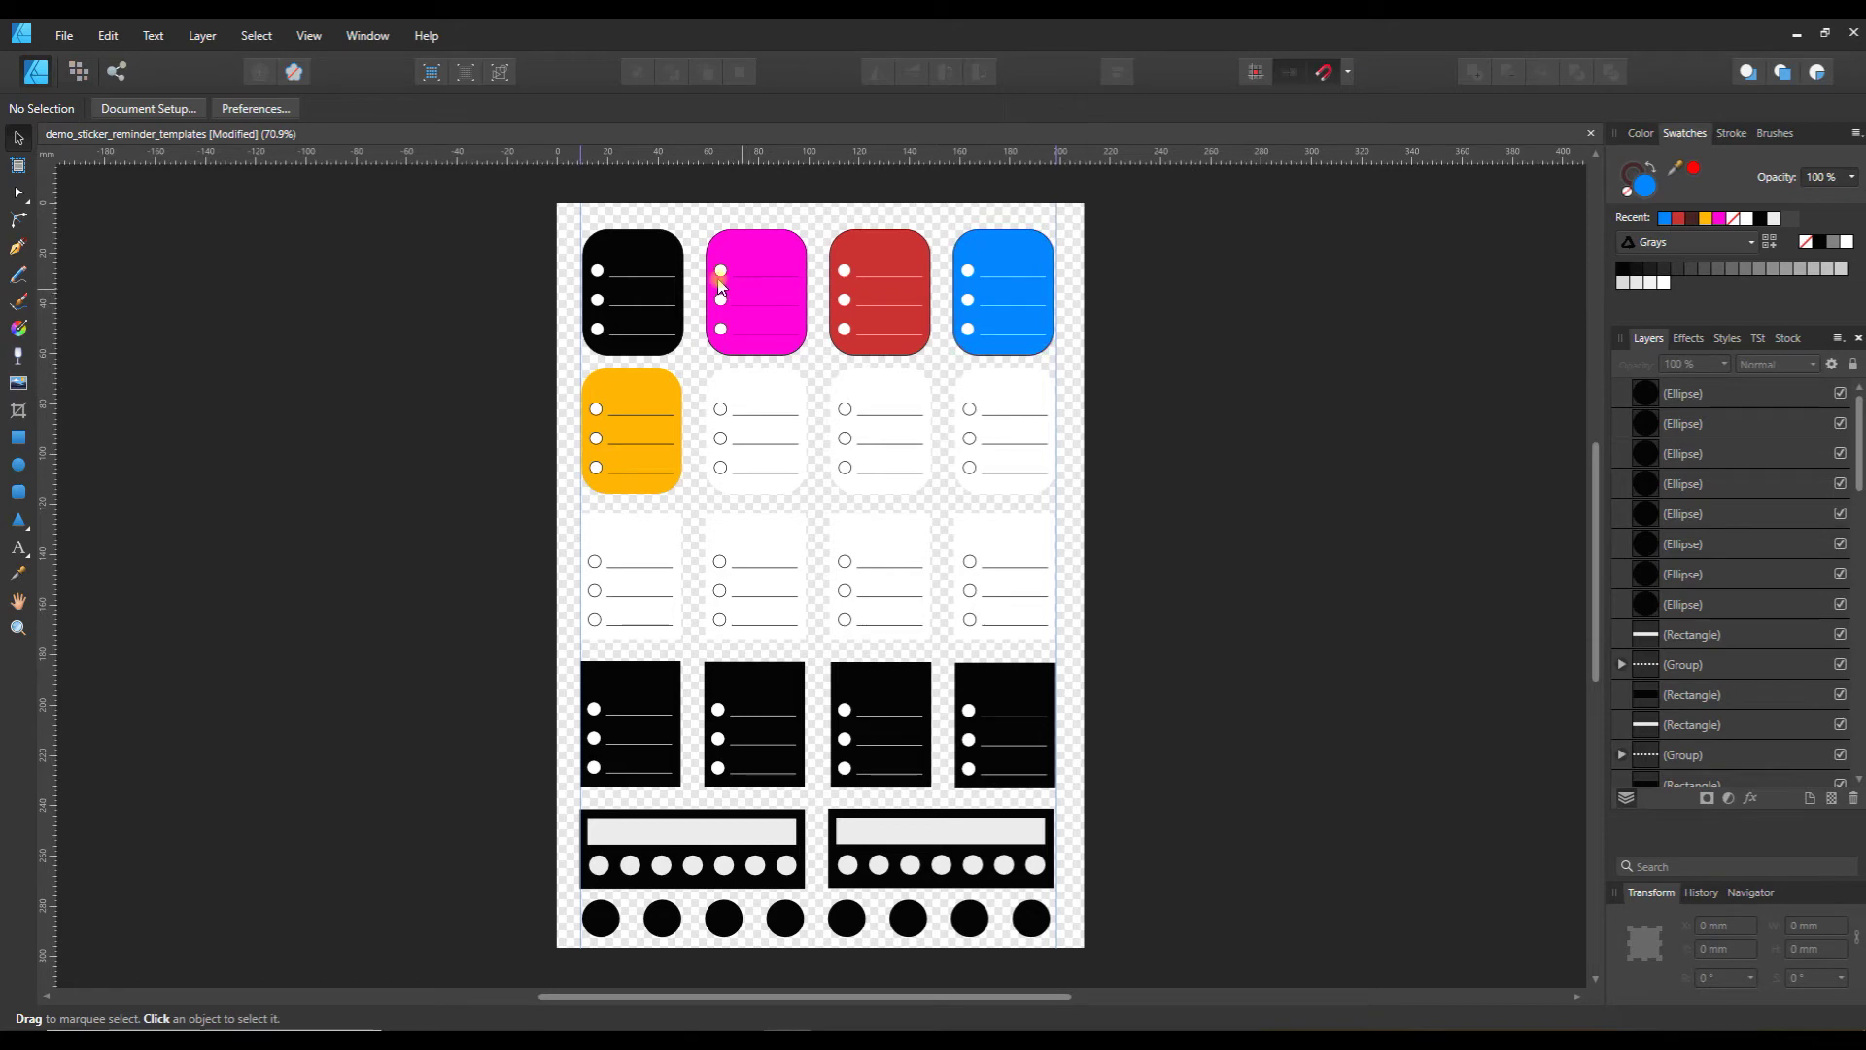
Marquee the magenta, red and blue stickers one at a time, grouping each with Ctrl+G
{"action": "left_click", "coordinate": [633, 251]}
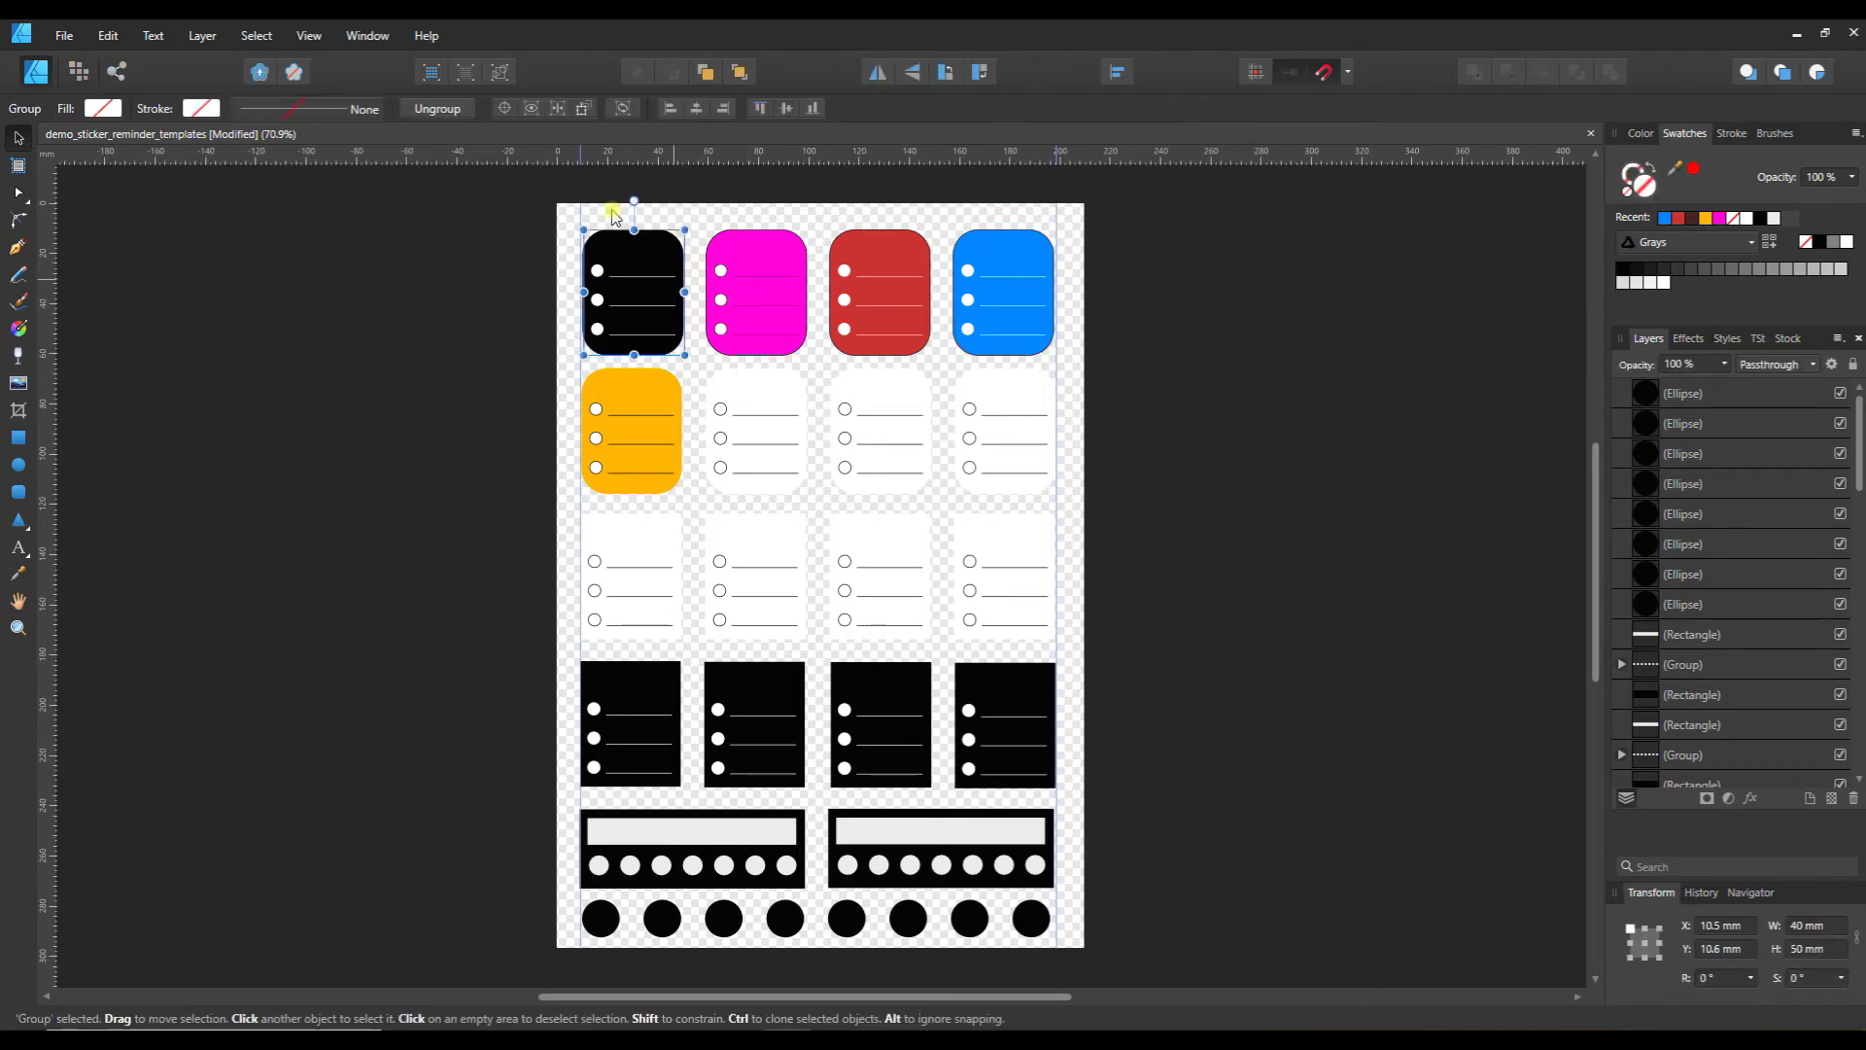
{"action": "left_click", "coordinate": [740, 216]}
{"action": "left_click_drag", "start_coordinate": [700, 216], "coordinate": [816, 366]}
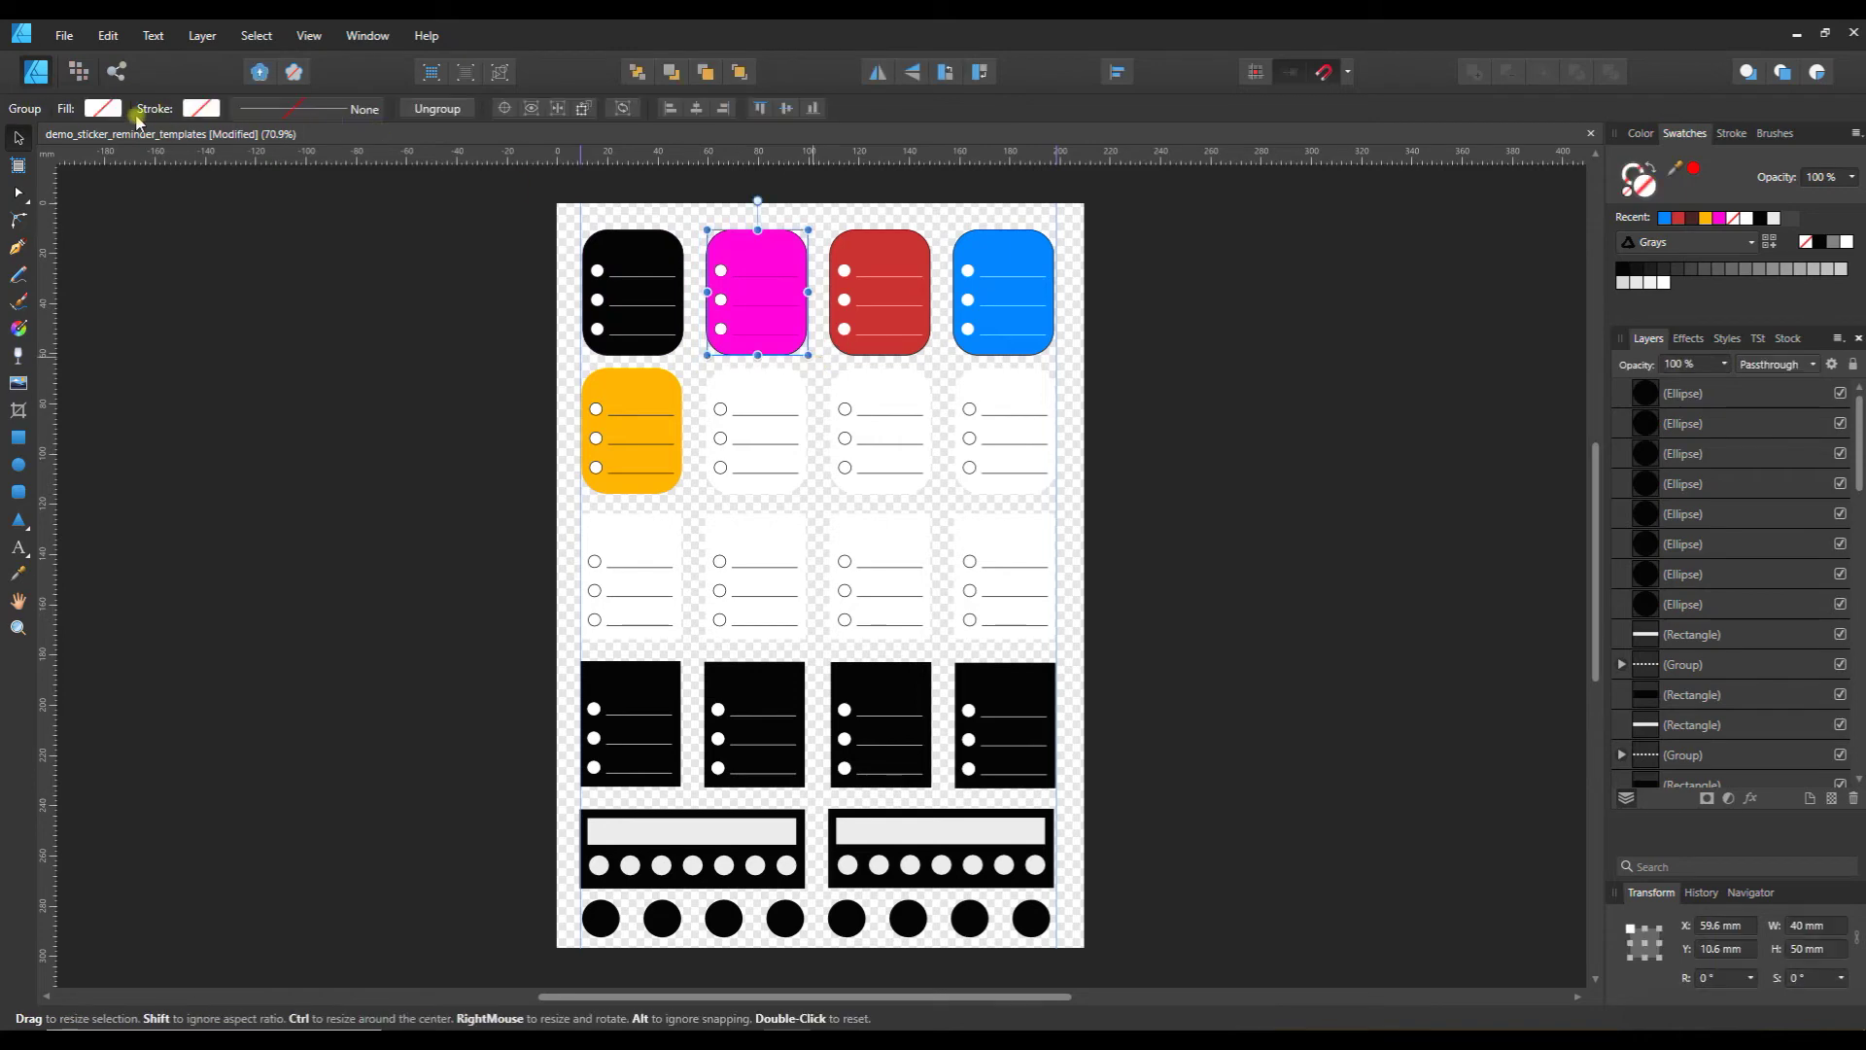
{"action": "key", "text": "ctrl+g"}
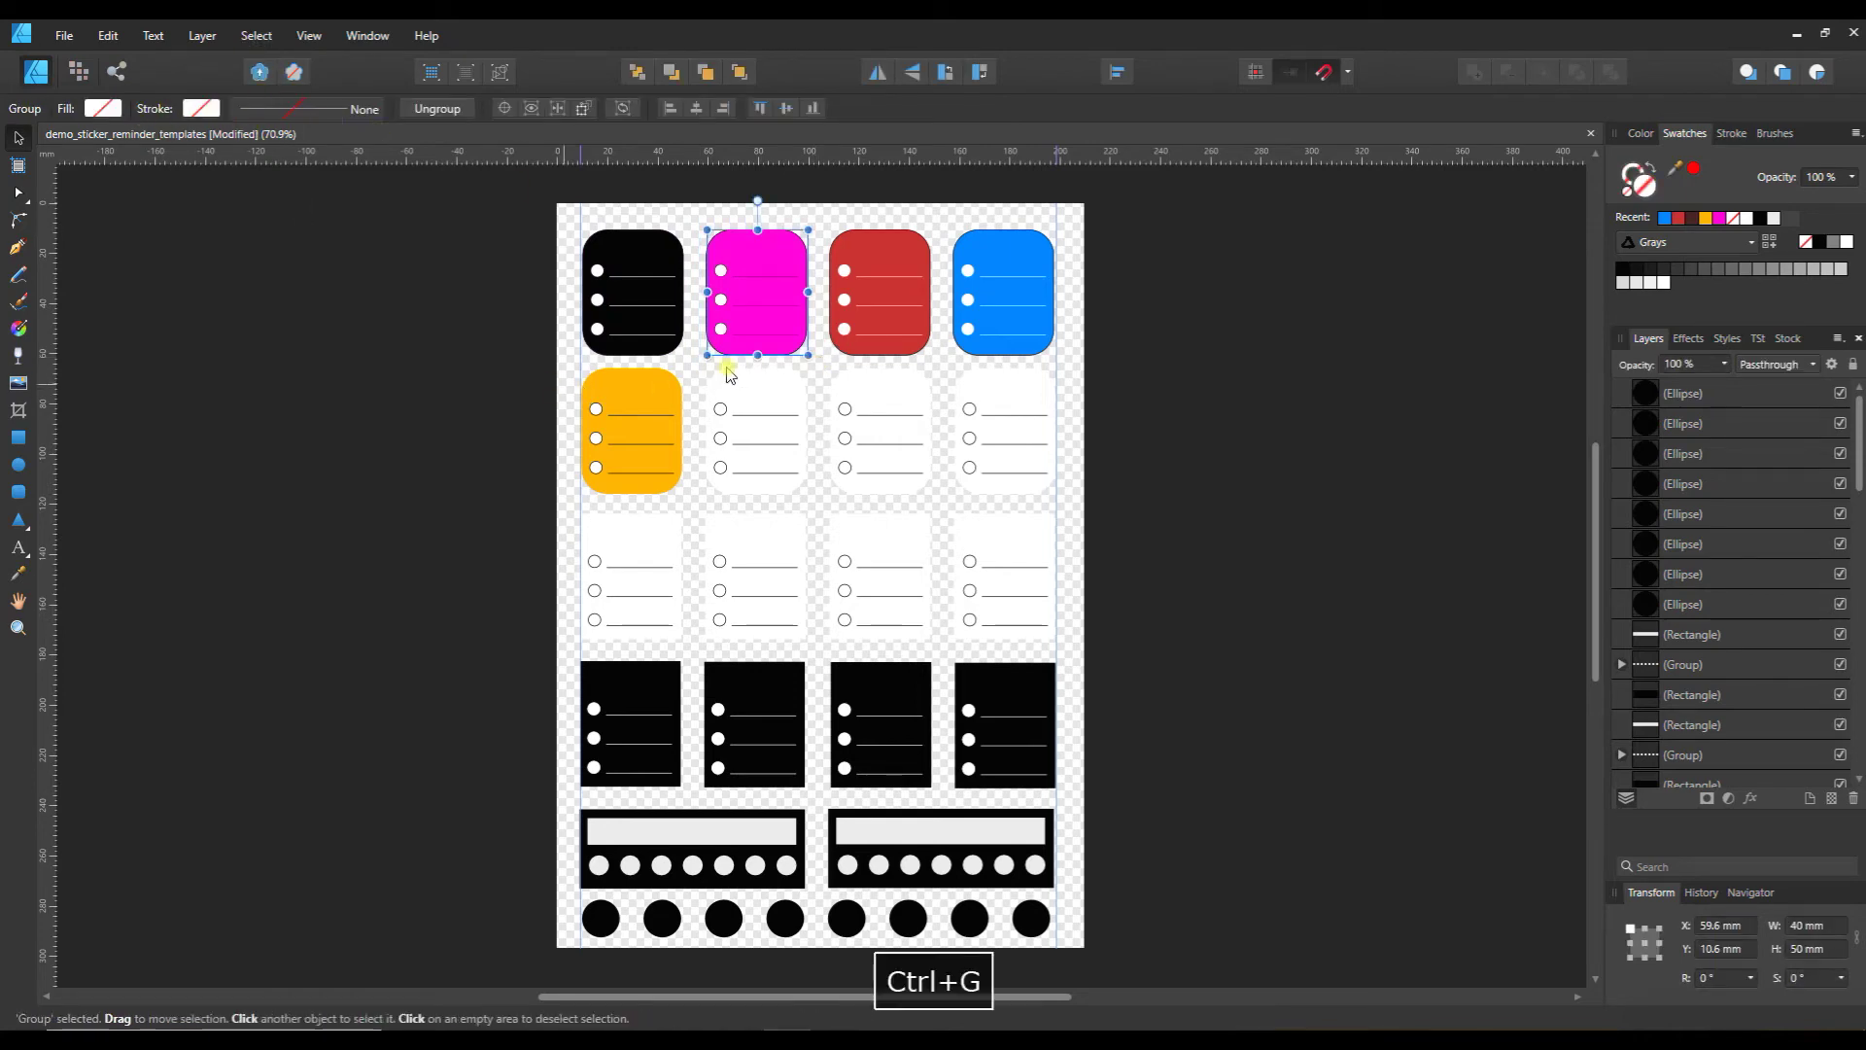
{"action": "left_click_drag", "start_coordinate": [819, 222], "coordinate": [942, 367]}
{"action": "key", "text": "ctrl+g"}
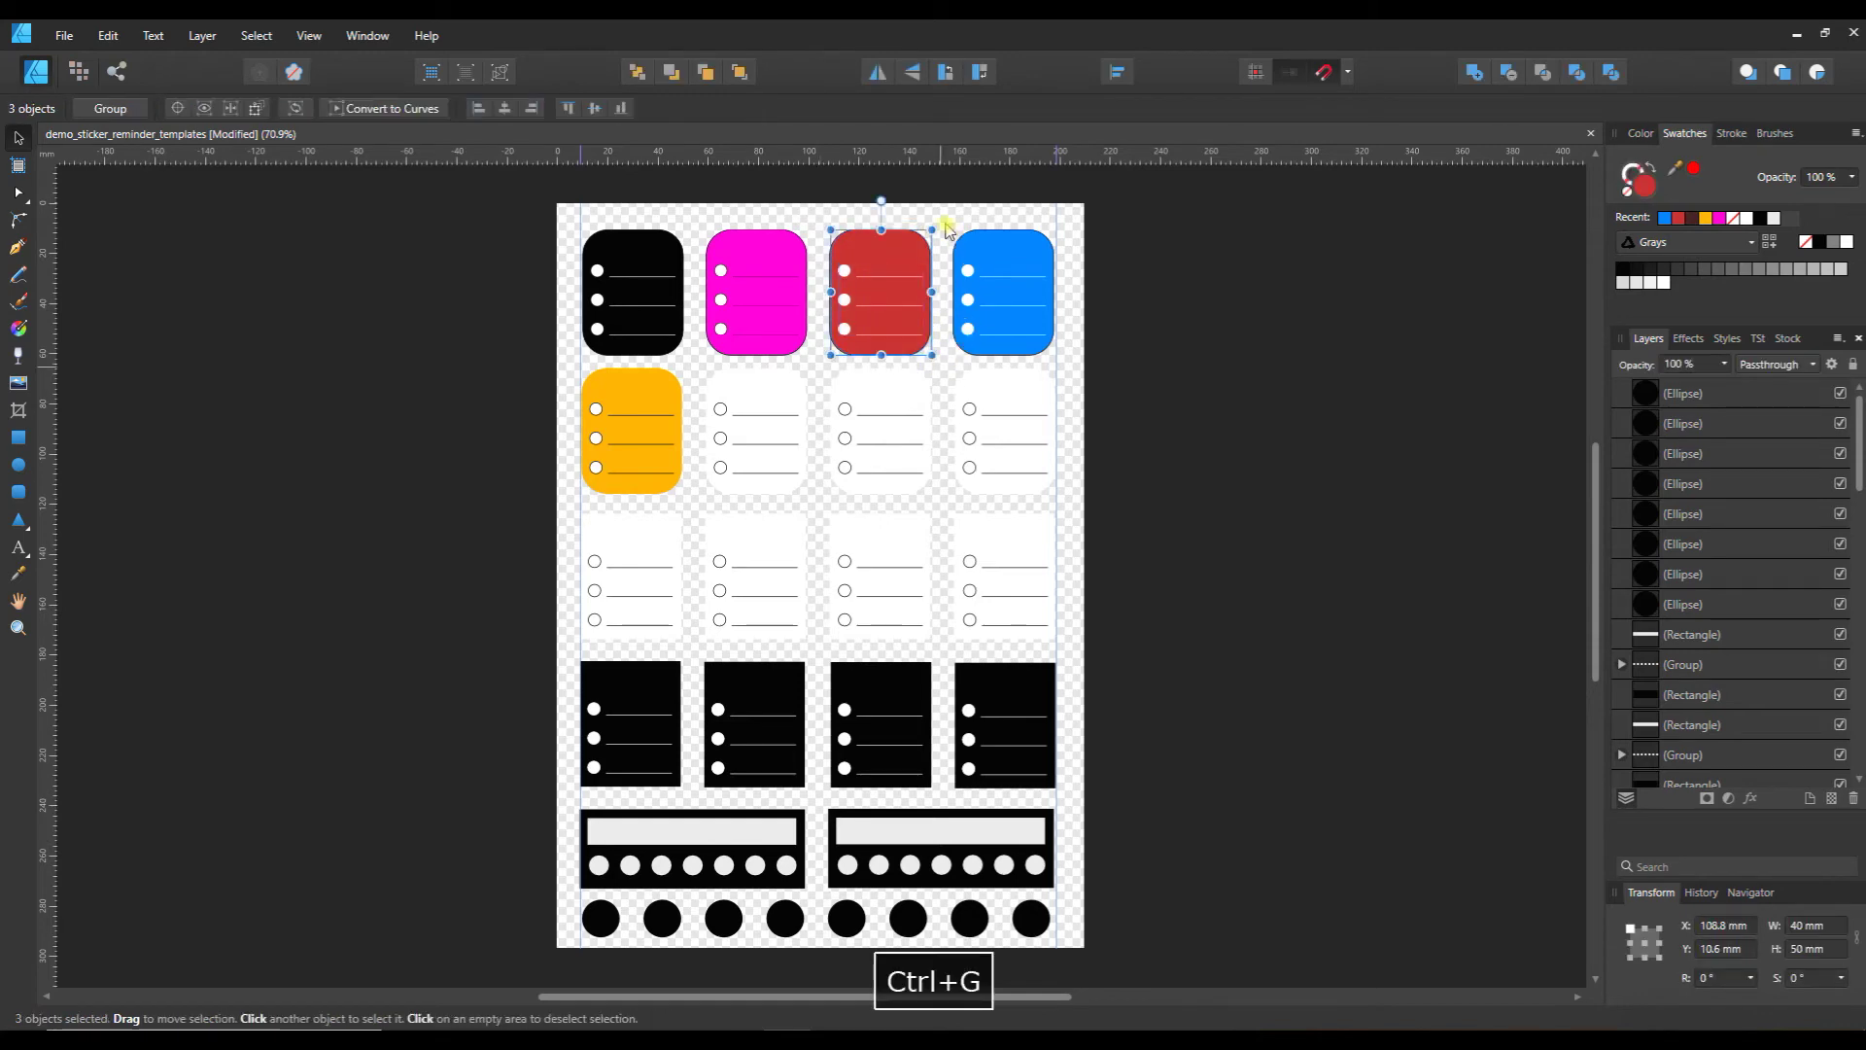
{"action": "left_click", "coordinate": [1186, 336]}
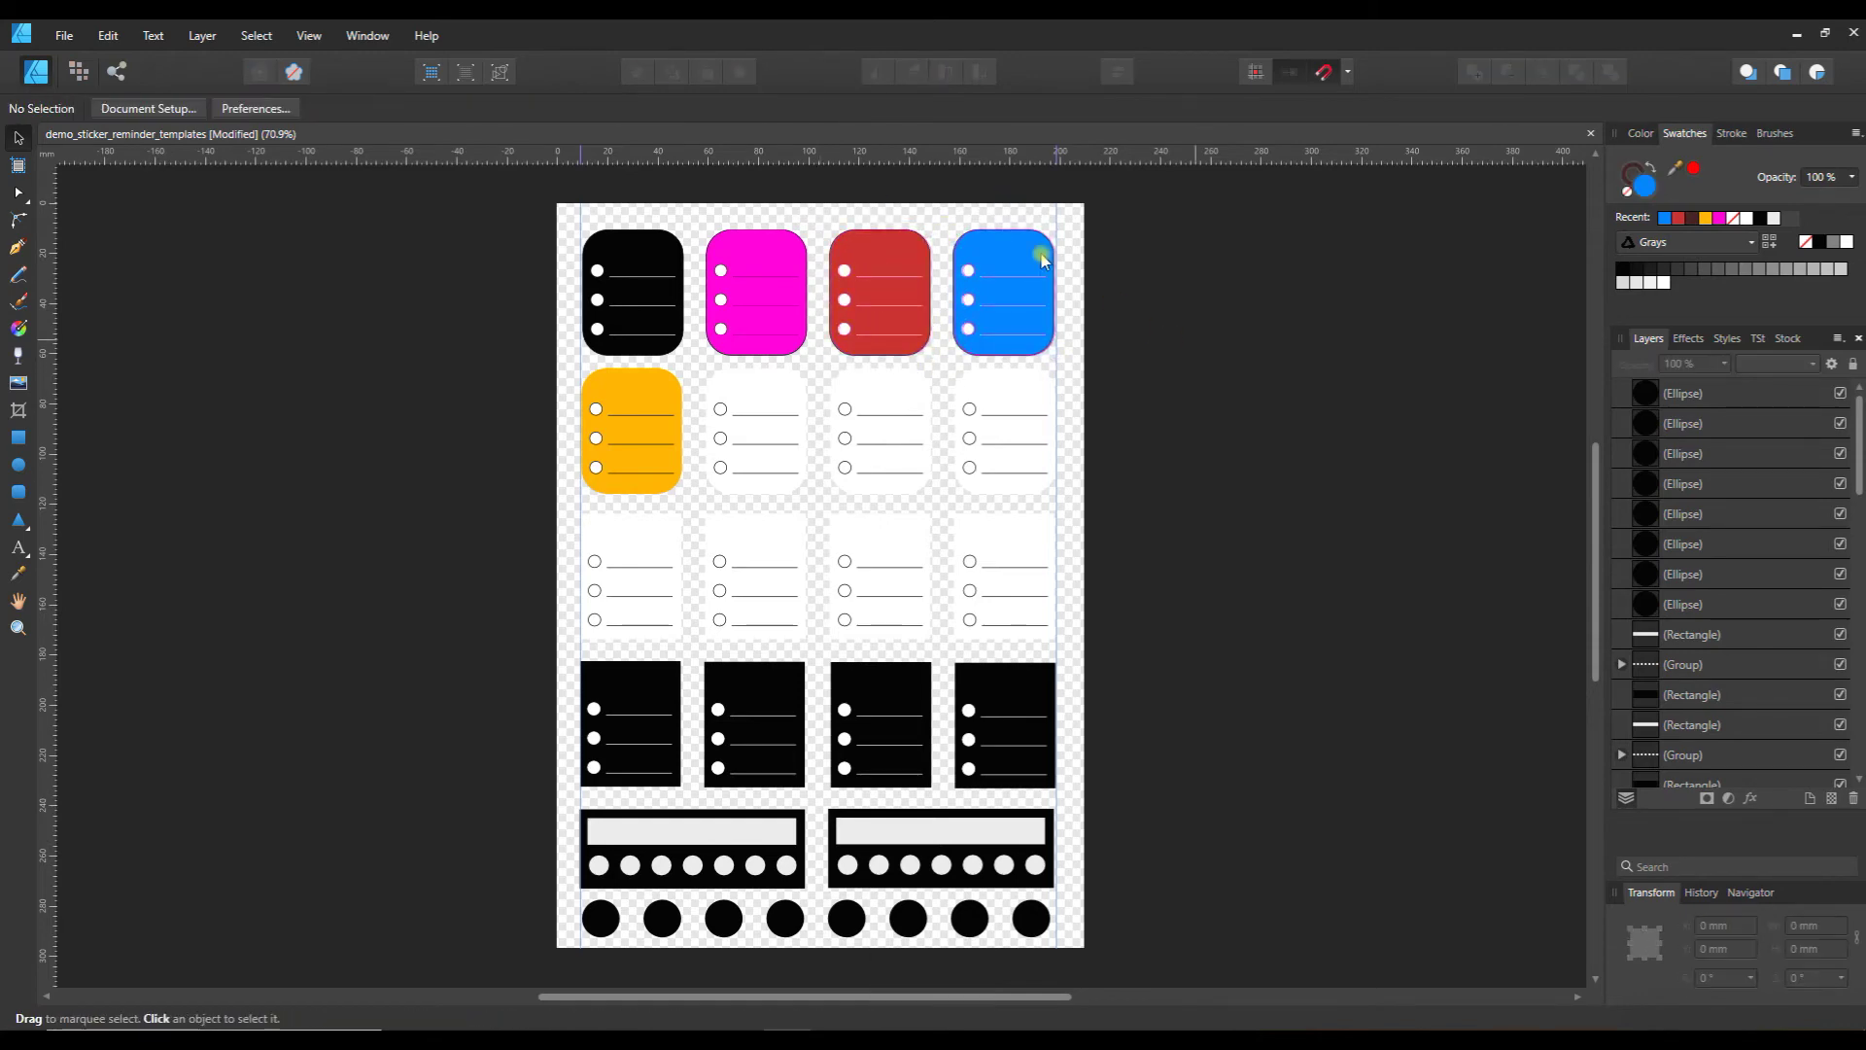
{"action": "left_click_drag", "start_coordinate": [941, 219], "coordinate": [1075, 373]}
{"action": "key", "text": "ctrl+g"}
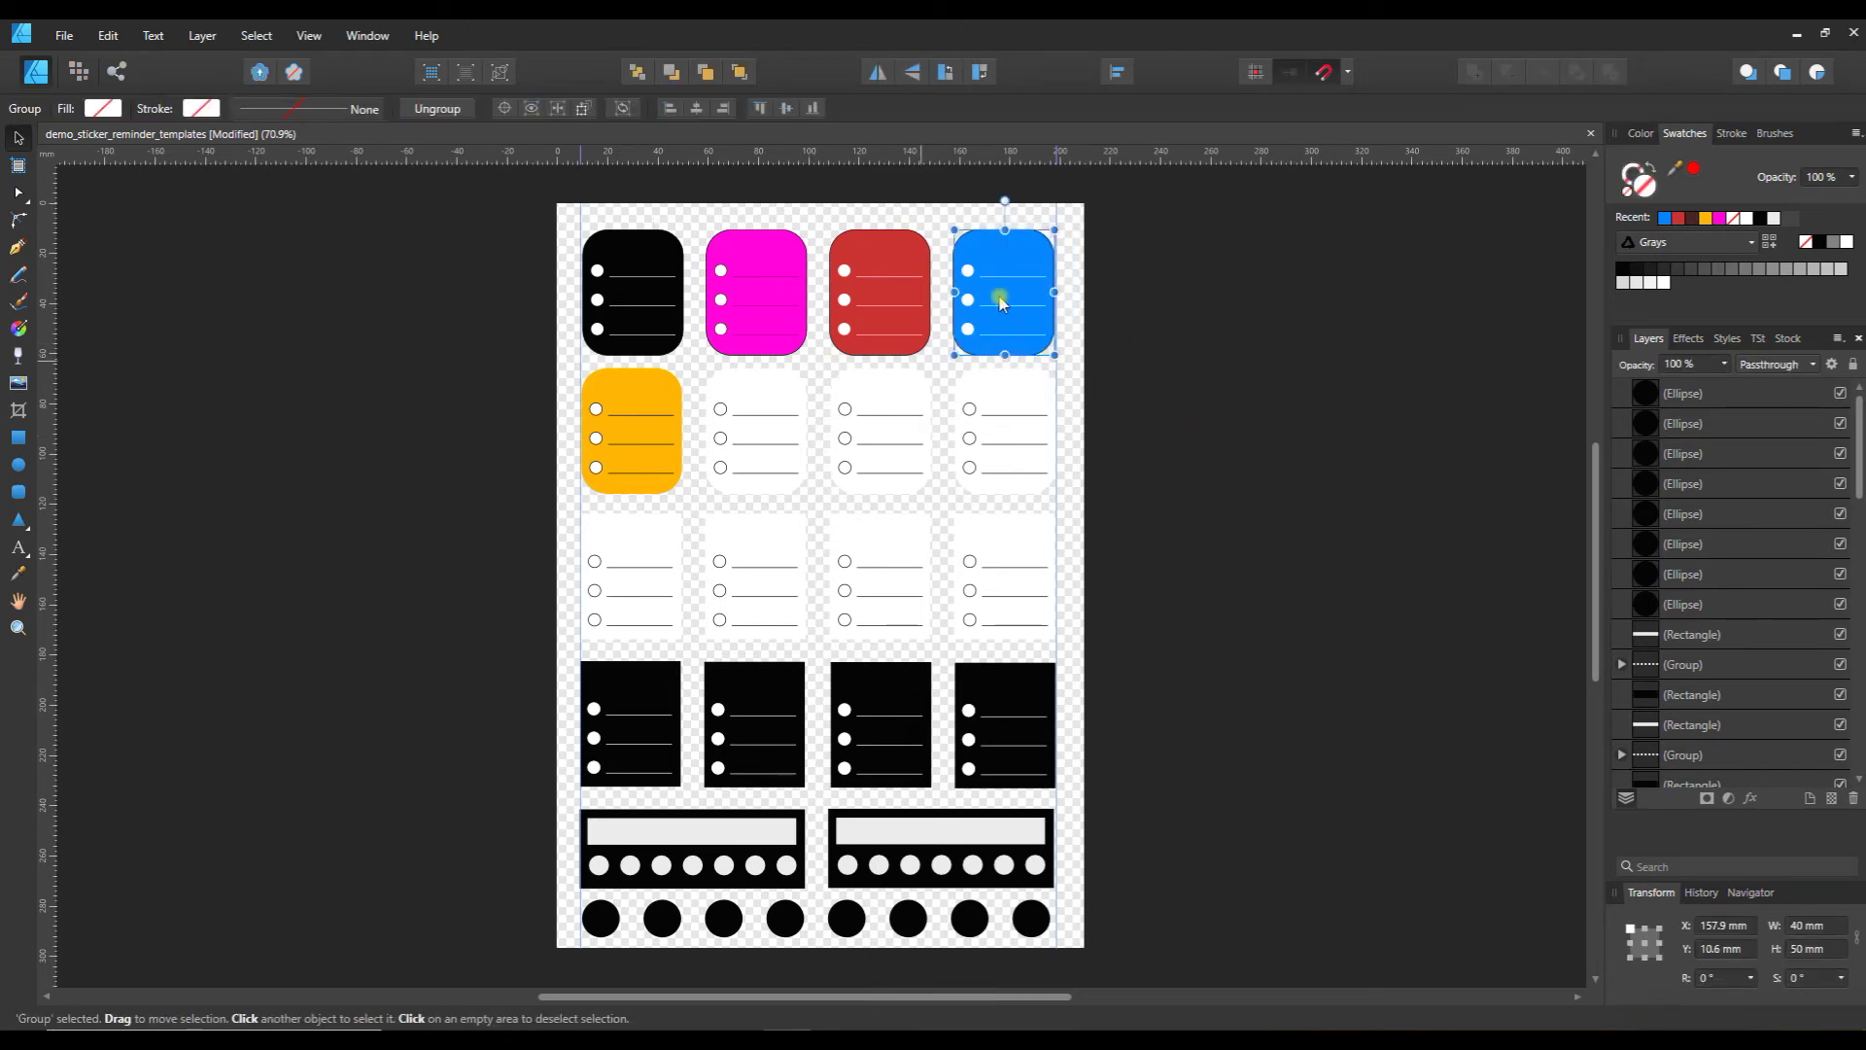
{"action": "left_click", "coordinate": [1188, 389]}
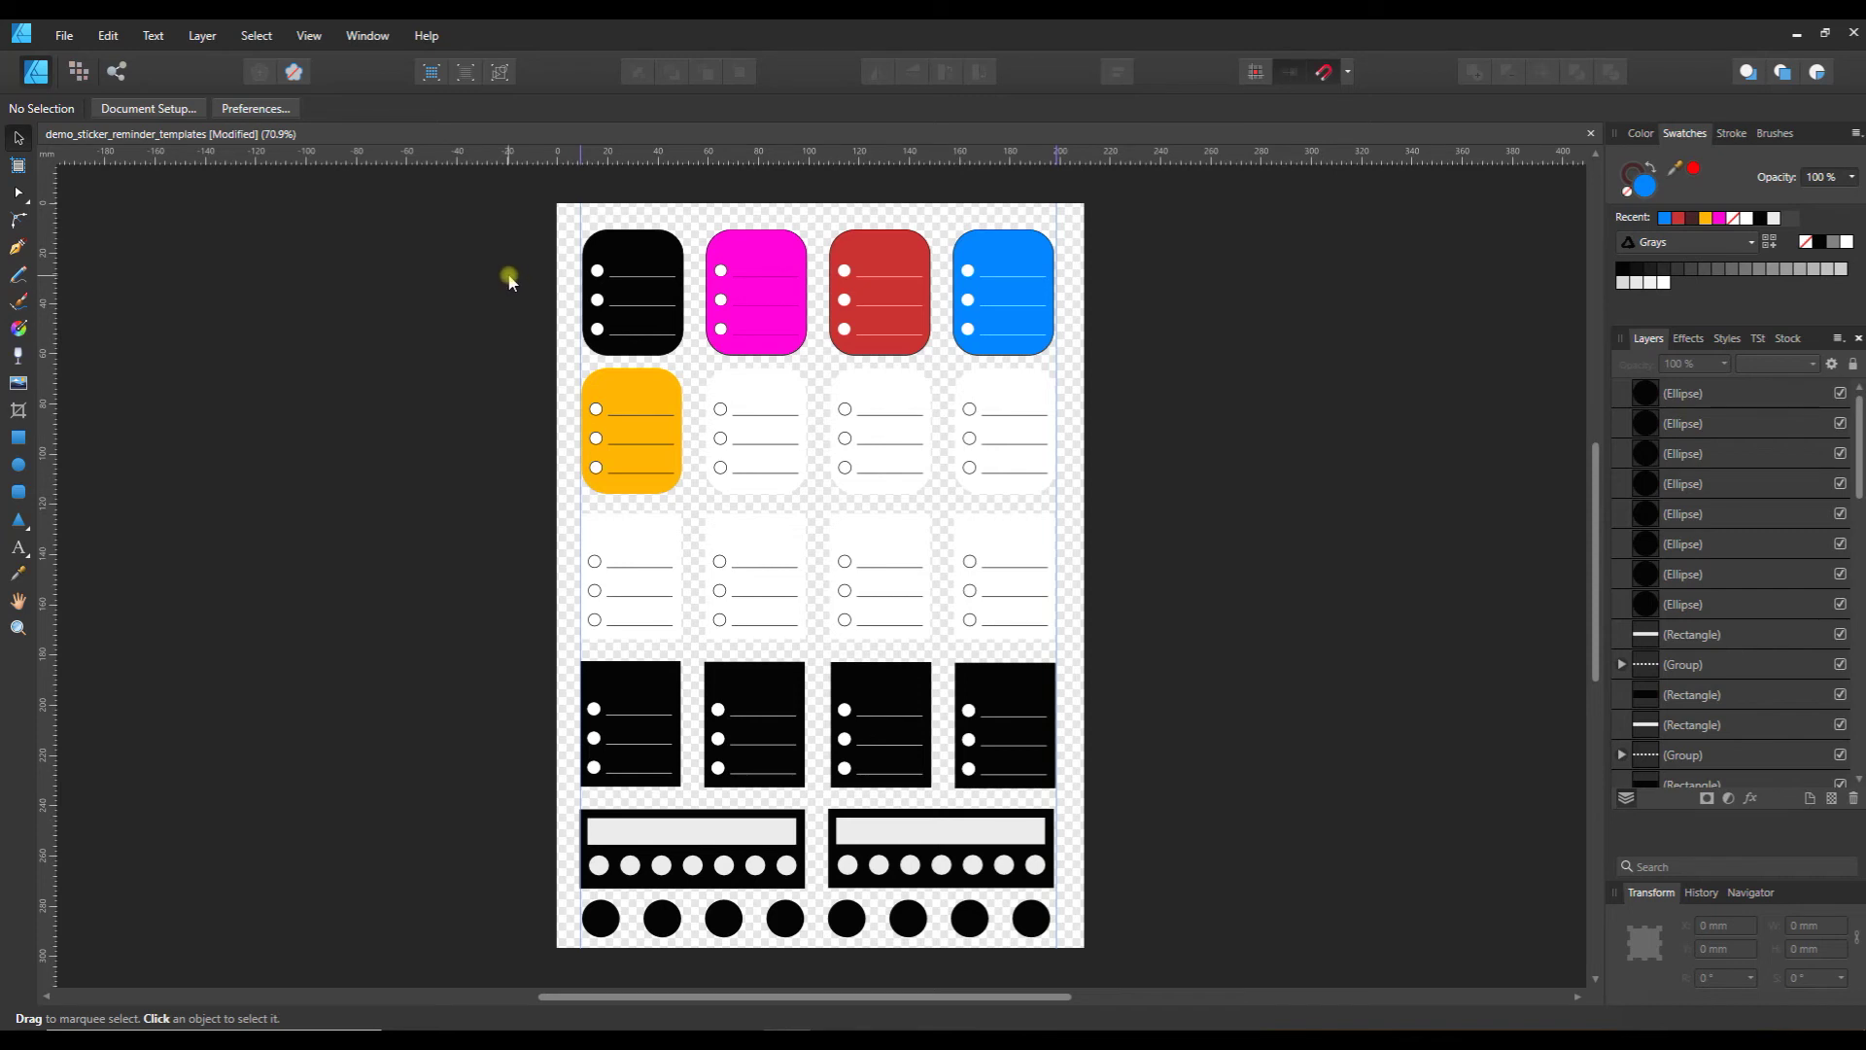
In the Export persona, marquee the whole page with the Slice Selection tool
{"action": "left_click", "coordinate": [115, 73]}
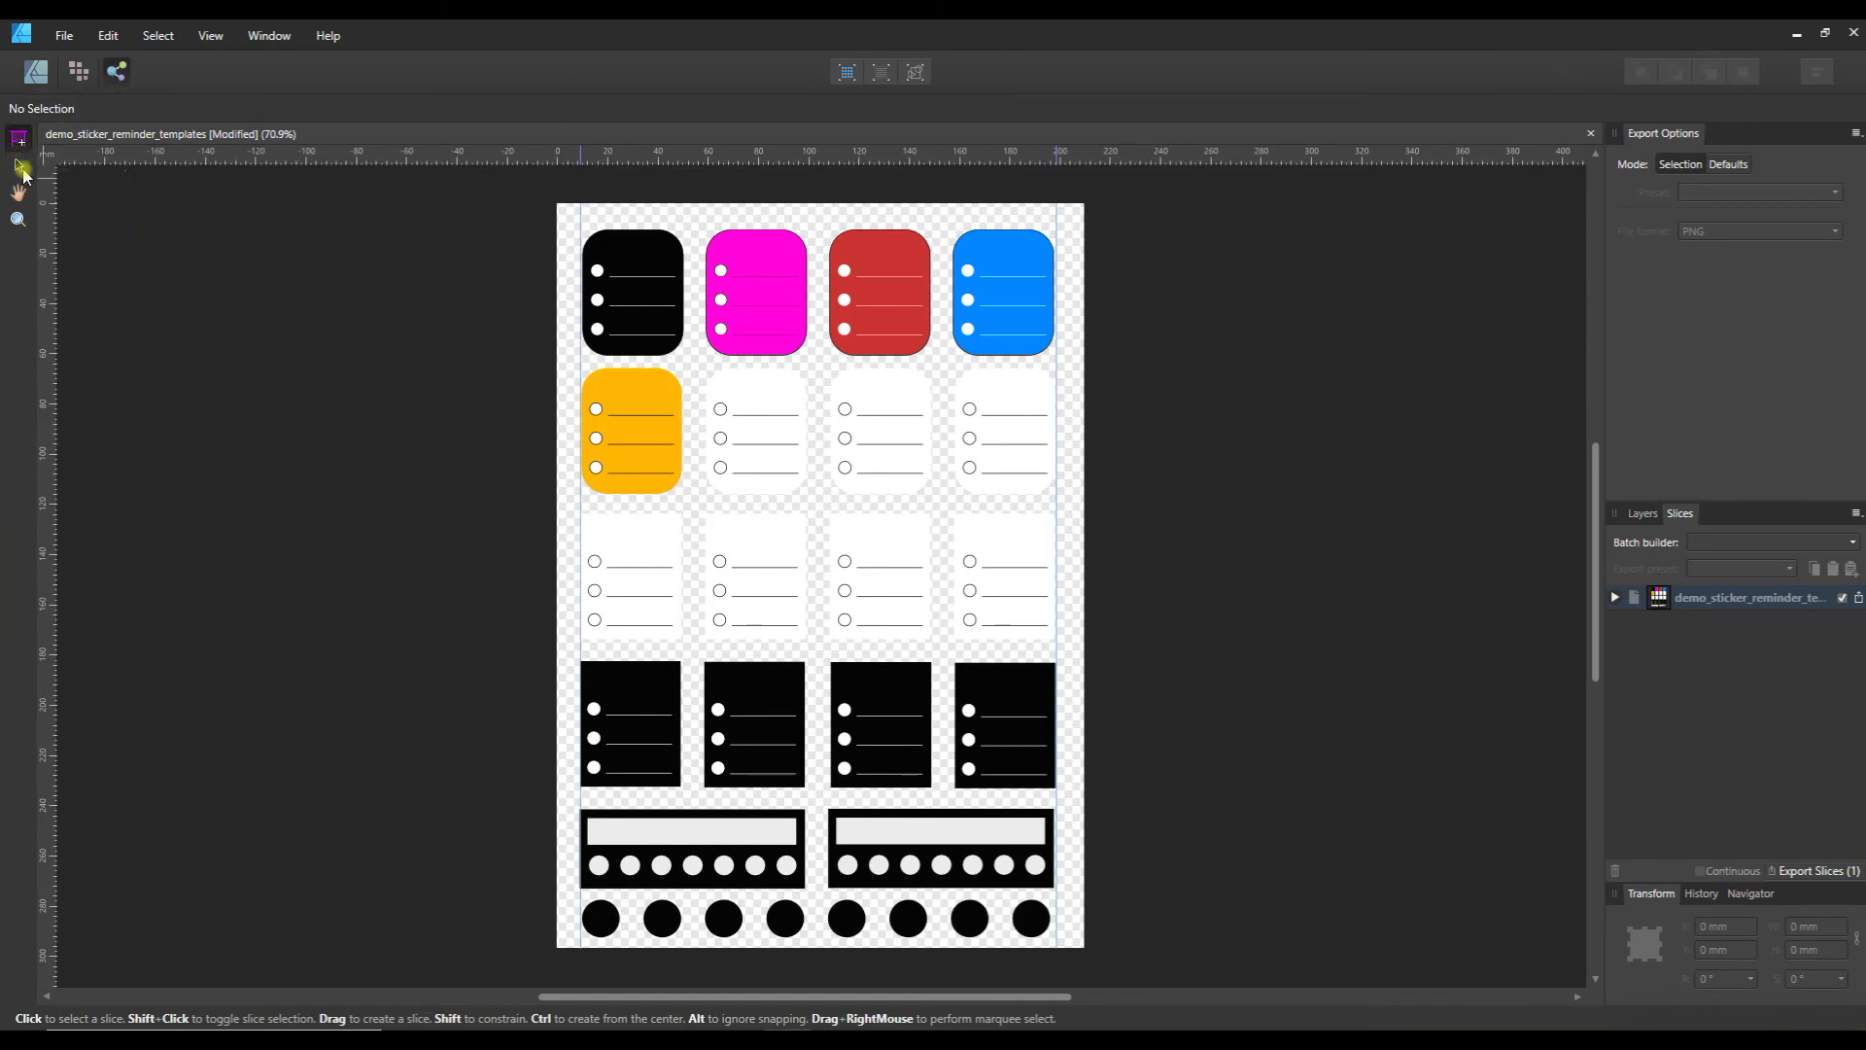
{"action": "left_click", "coordinate": [19, 168]}
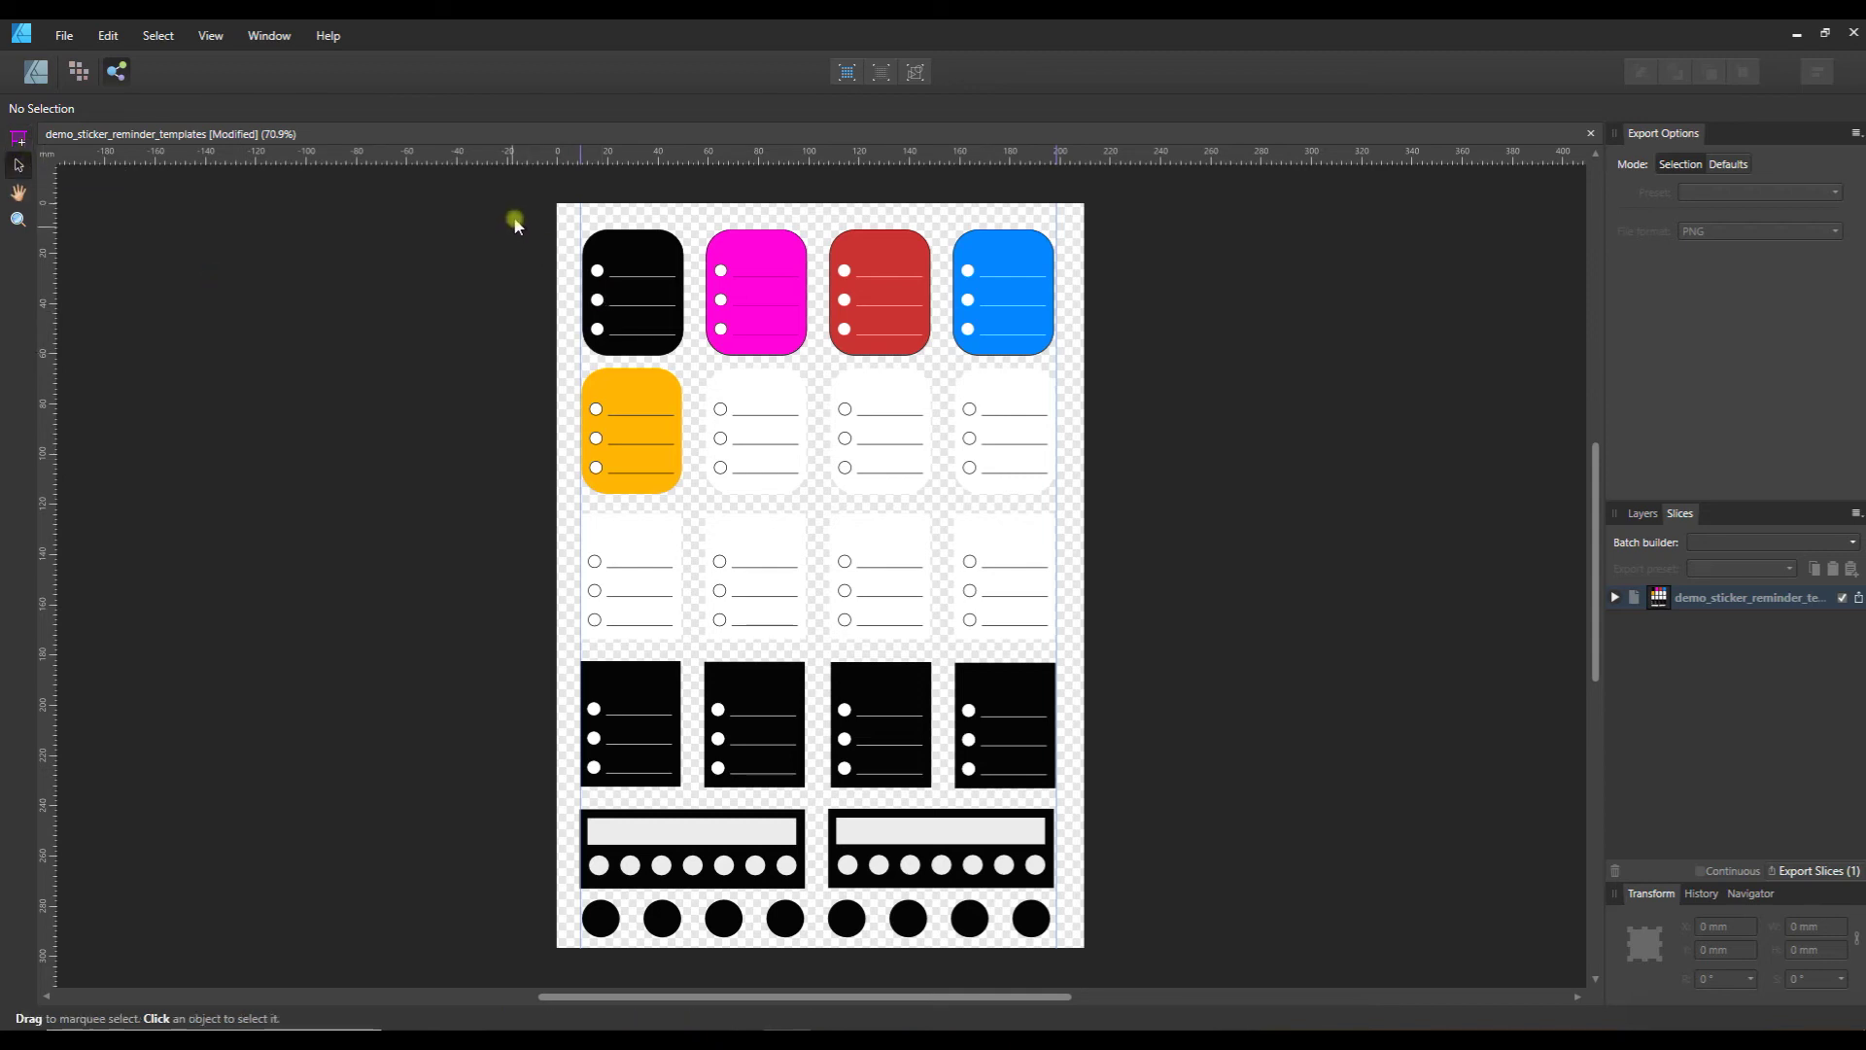
{"action": "left_click_drag", "start_coordinate": [520, 182], "coordinate": [1173, 977]}
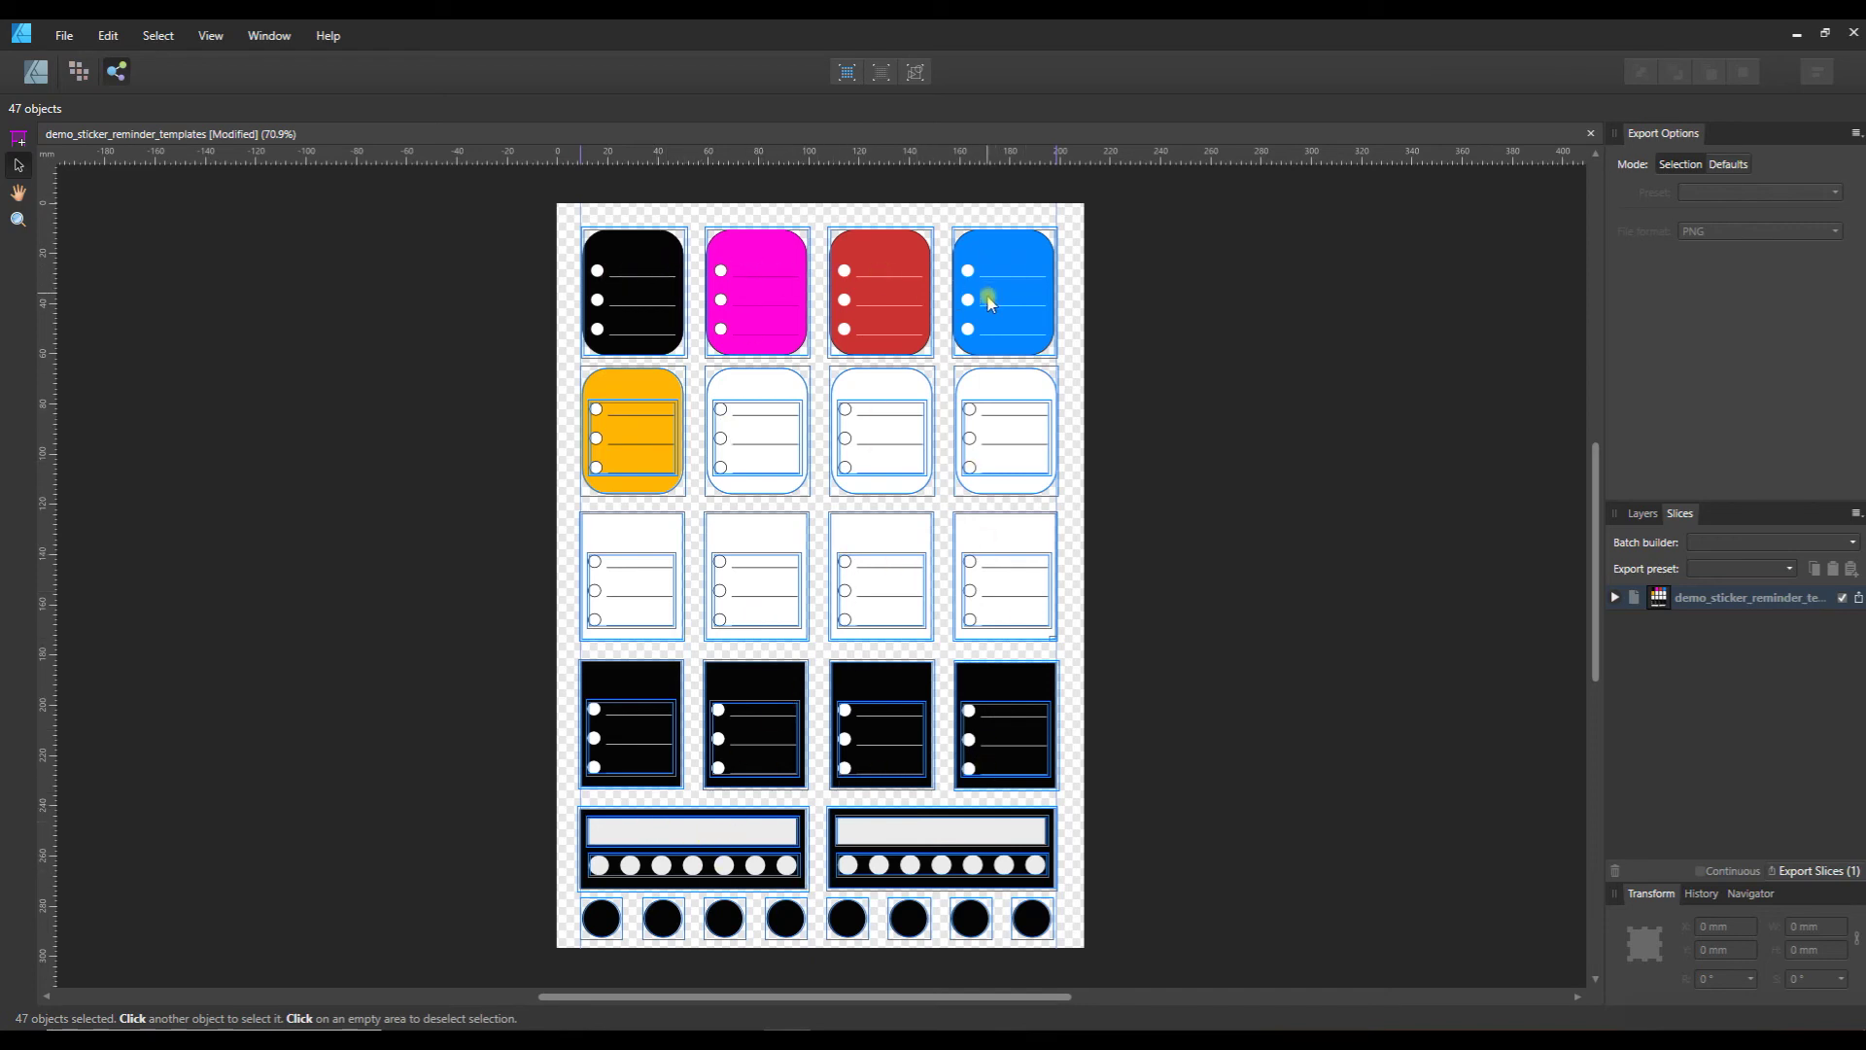
Create a slice from each selected sticker object, then deselect
{"action": "right_click", "coordinate": [486, 292]}
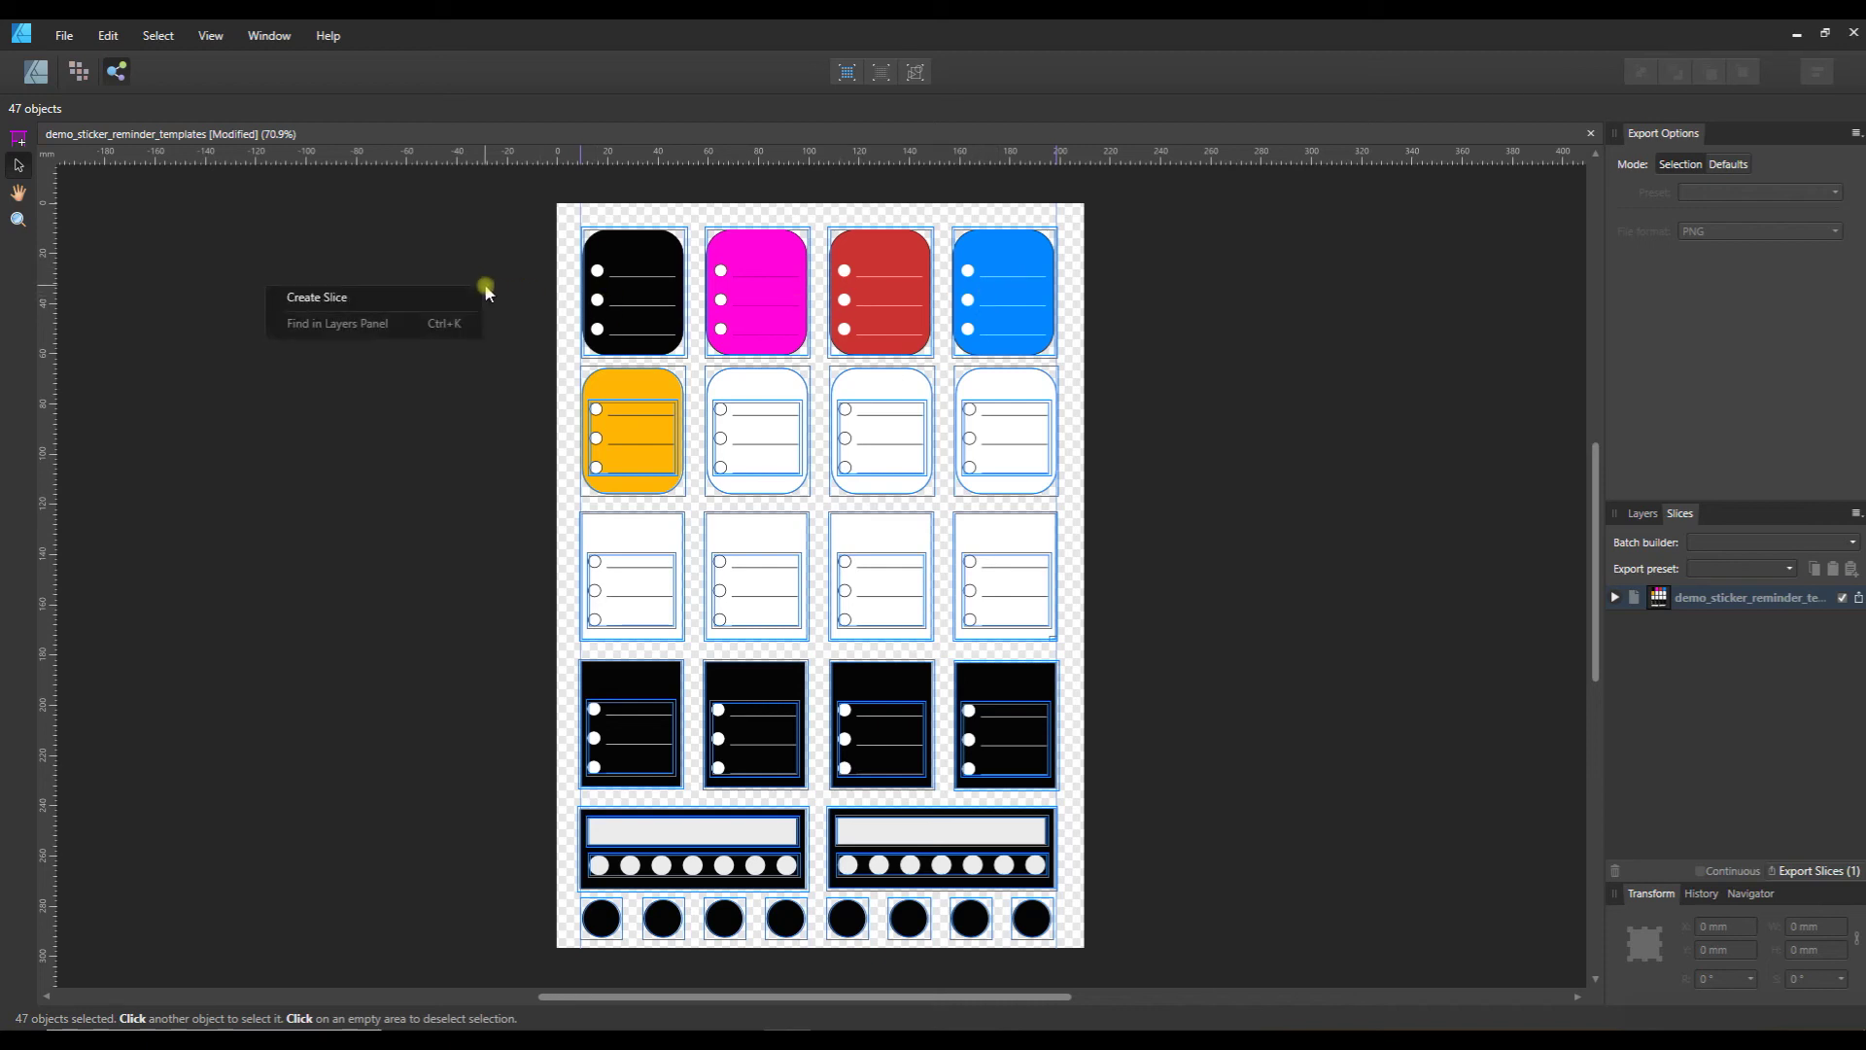
{"action": "left_click", "coordinate": [315, 301]}
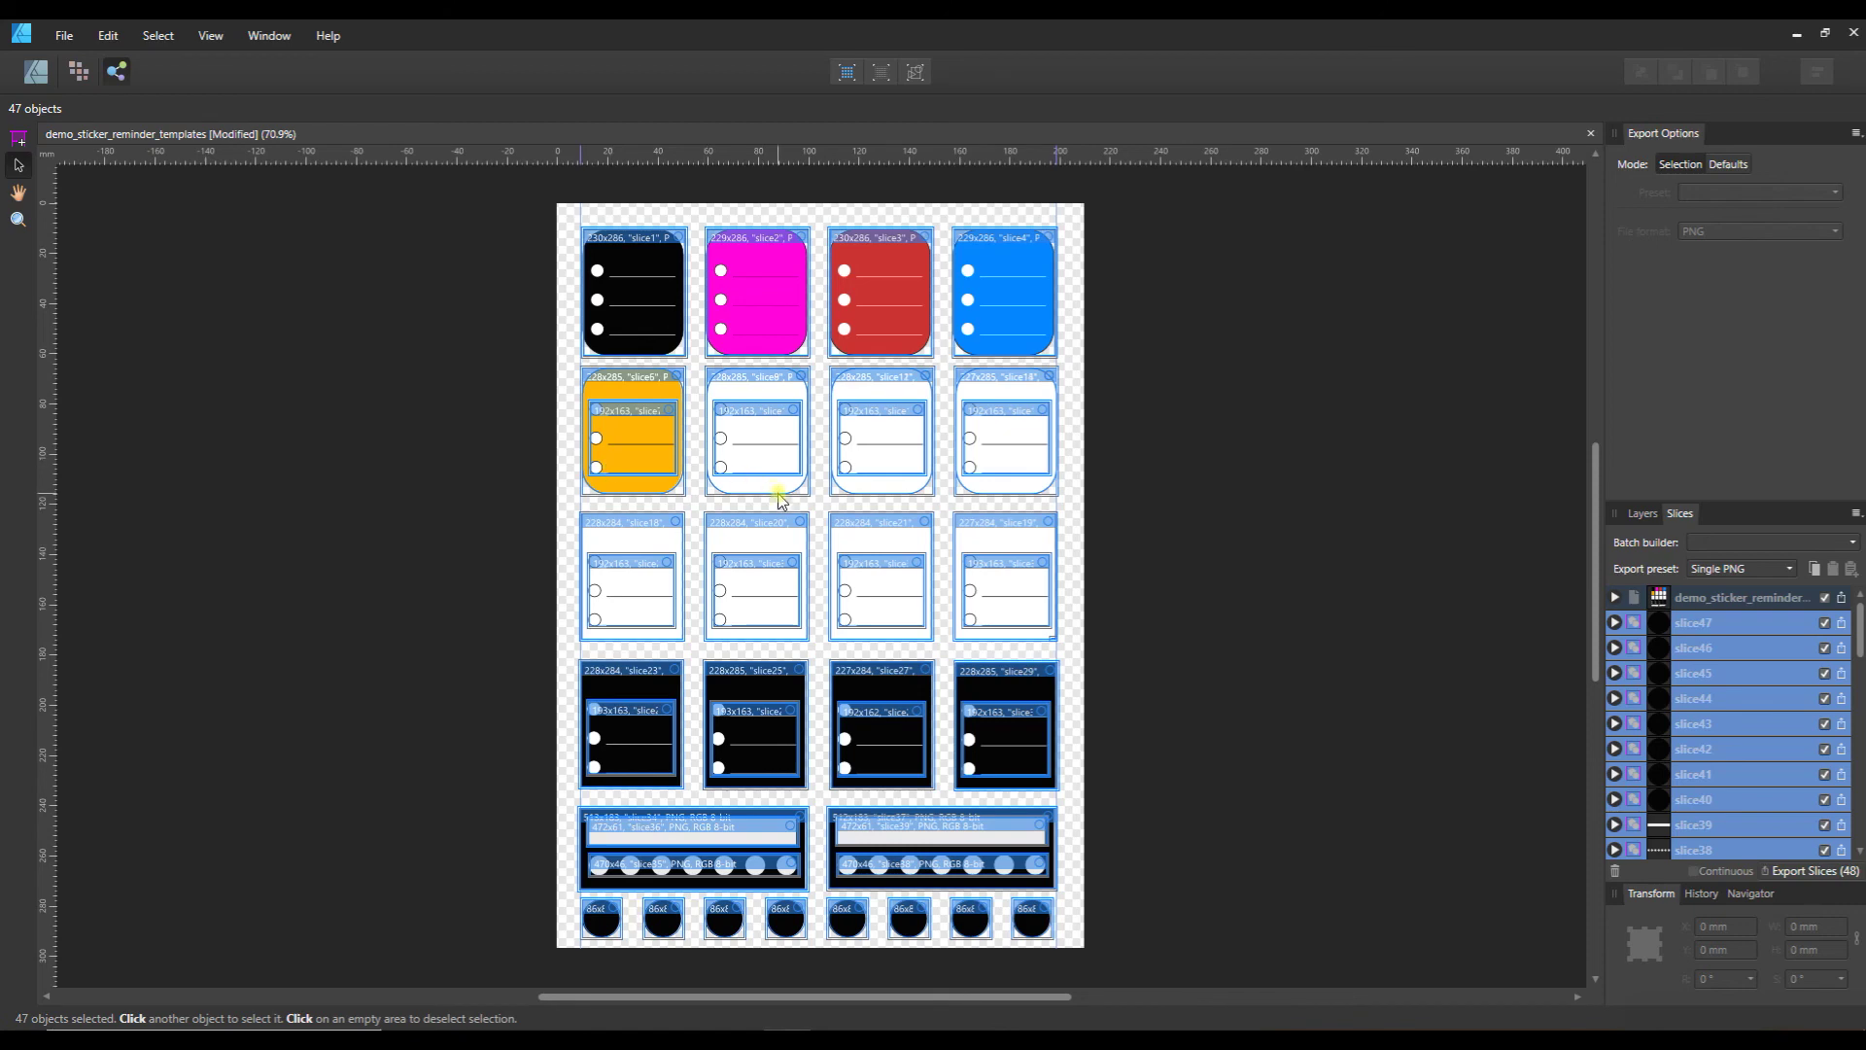
{"action": "left_click", "coordinate": [1227, 526]}
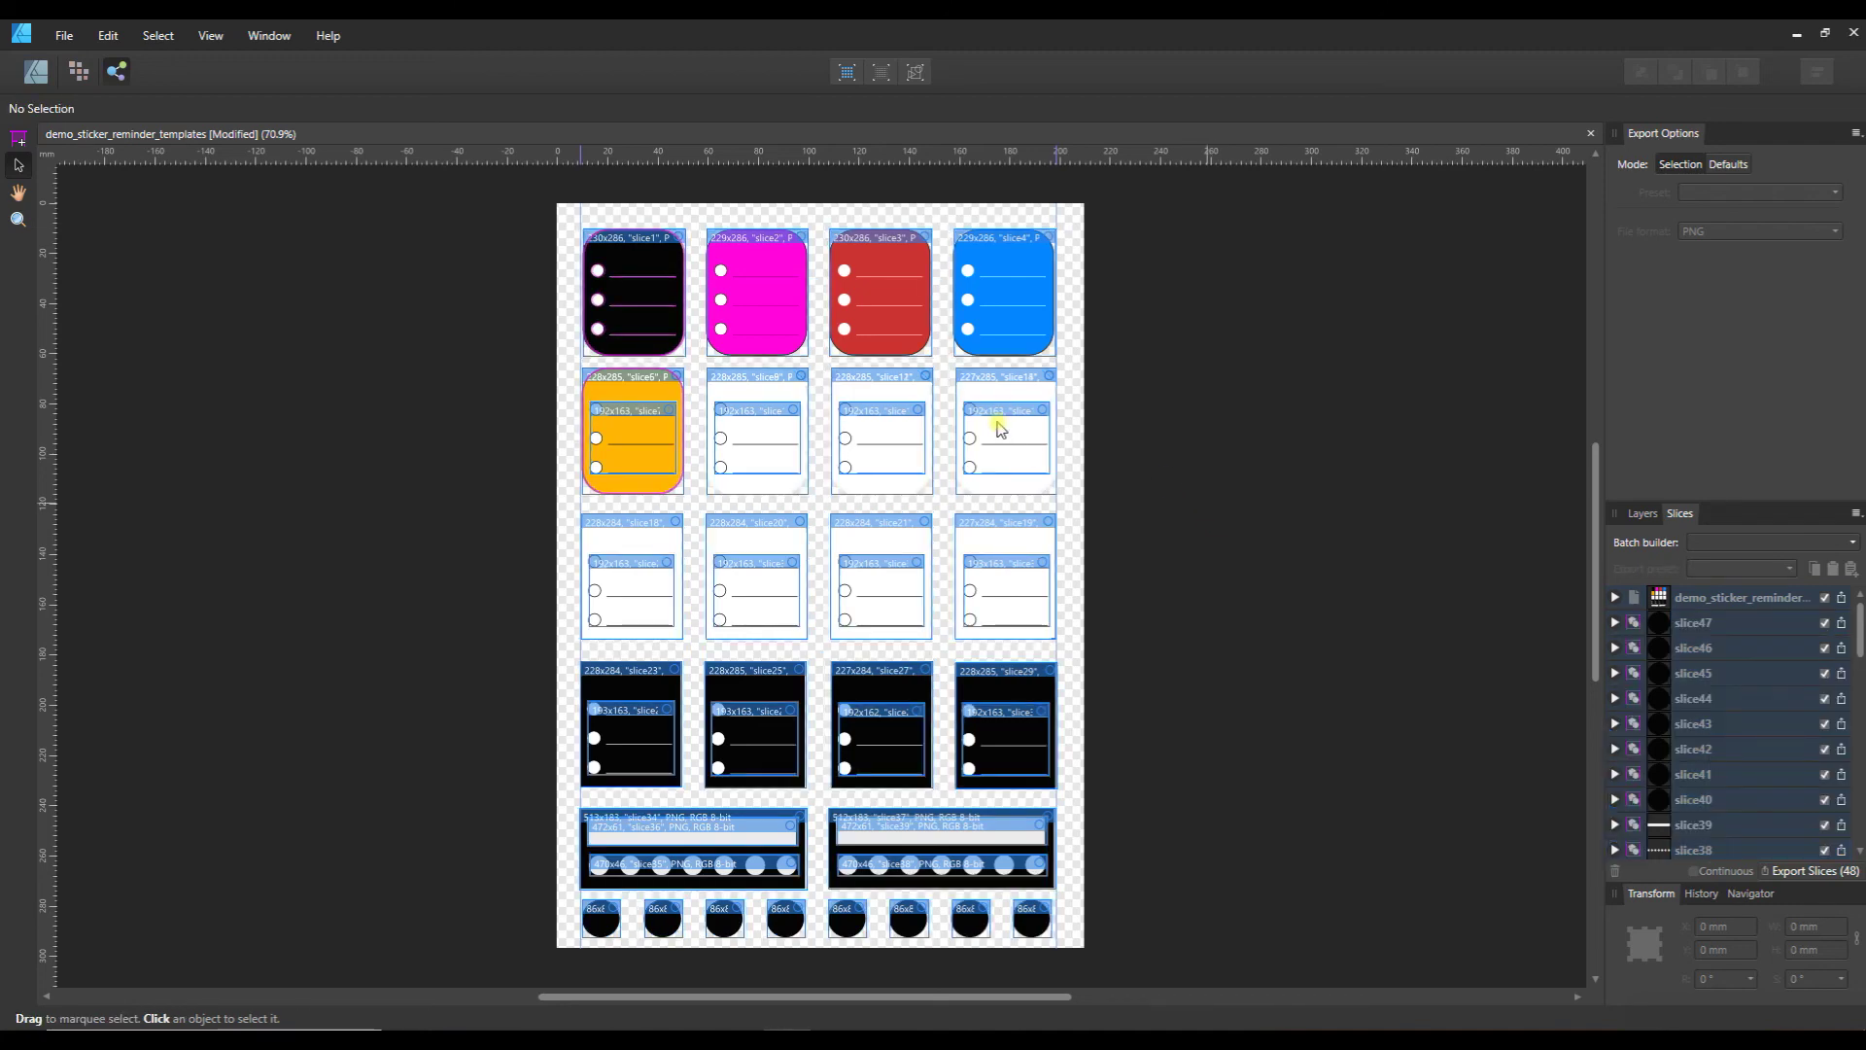